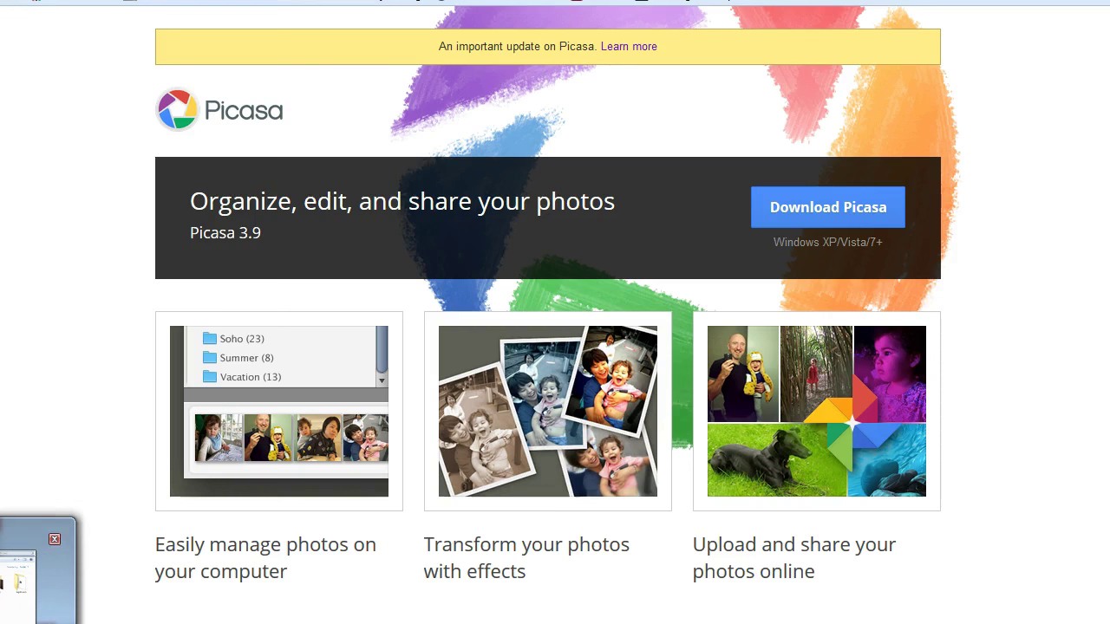
- Start downloading Picasa 3.9 from the Picasa download page
{"action": "left_click", "coordinate": [812, 222]}
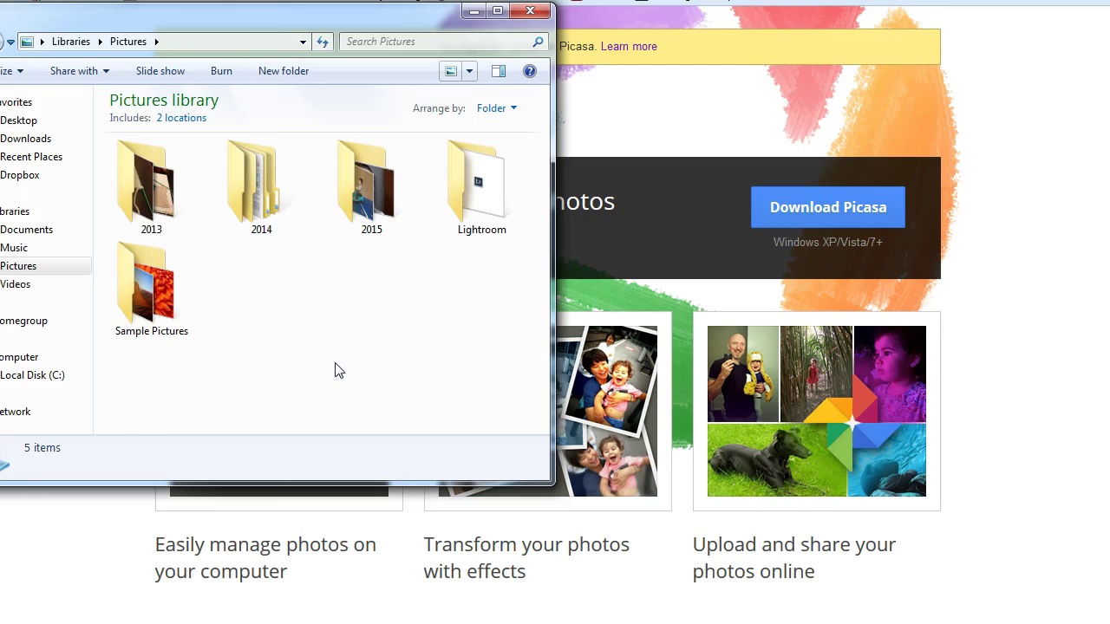
- Download Picasa and limit its first scan to My Documents, My Pictures and the Desktop
{"action": "left_click", "coordinate": [837, 223]}
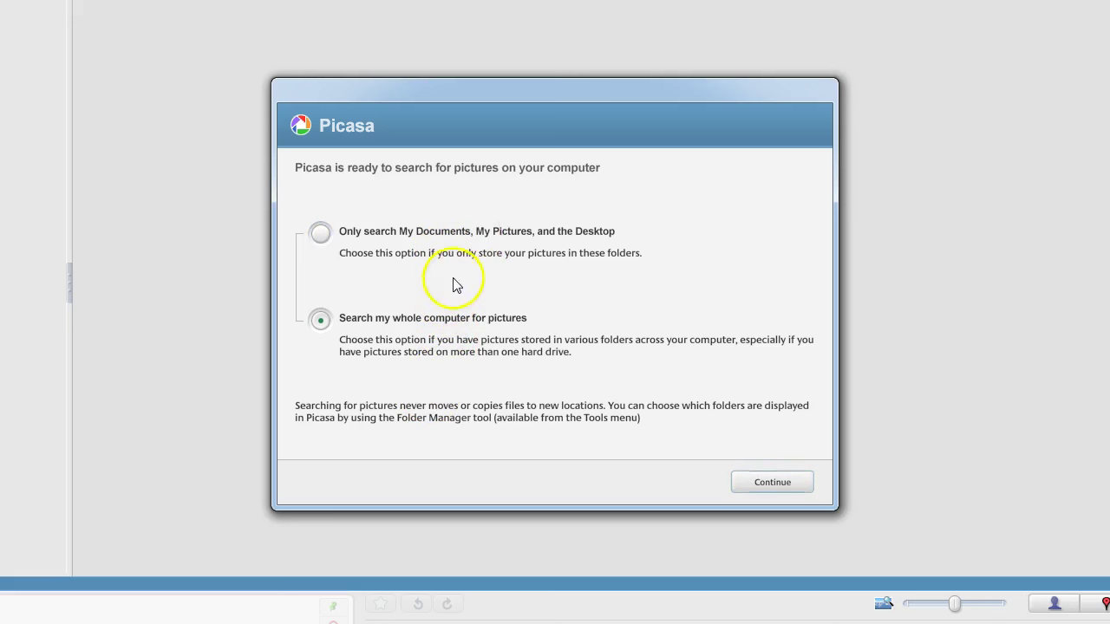
{"action": "left_click", "coordinate": [466, 246]}
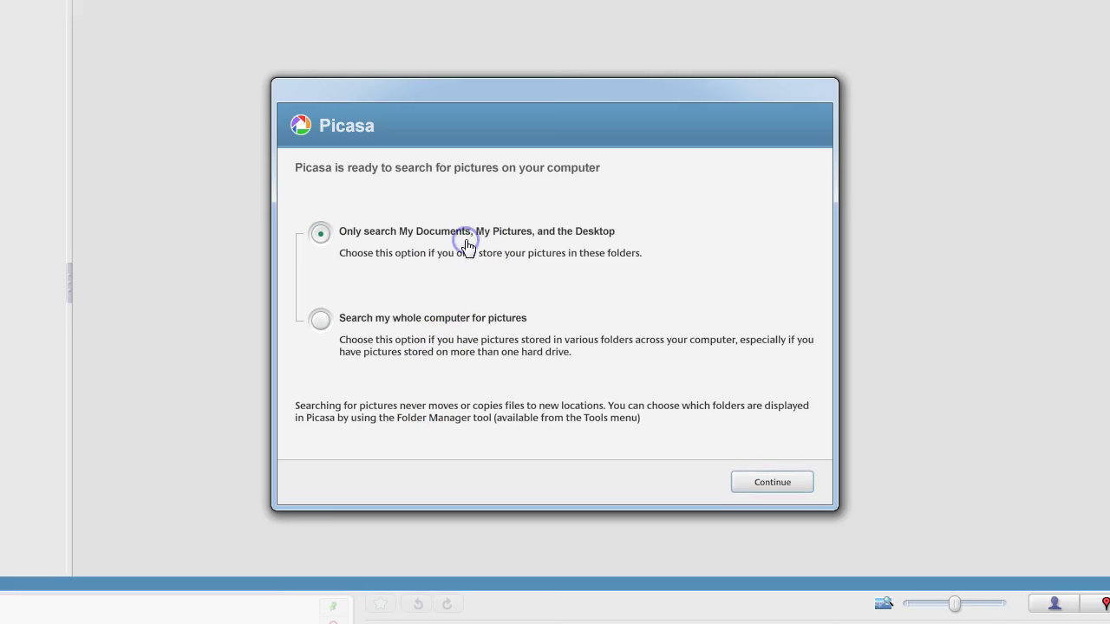
{"action": "left_click", "coordinate": [771, 484]}
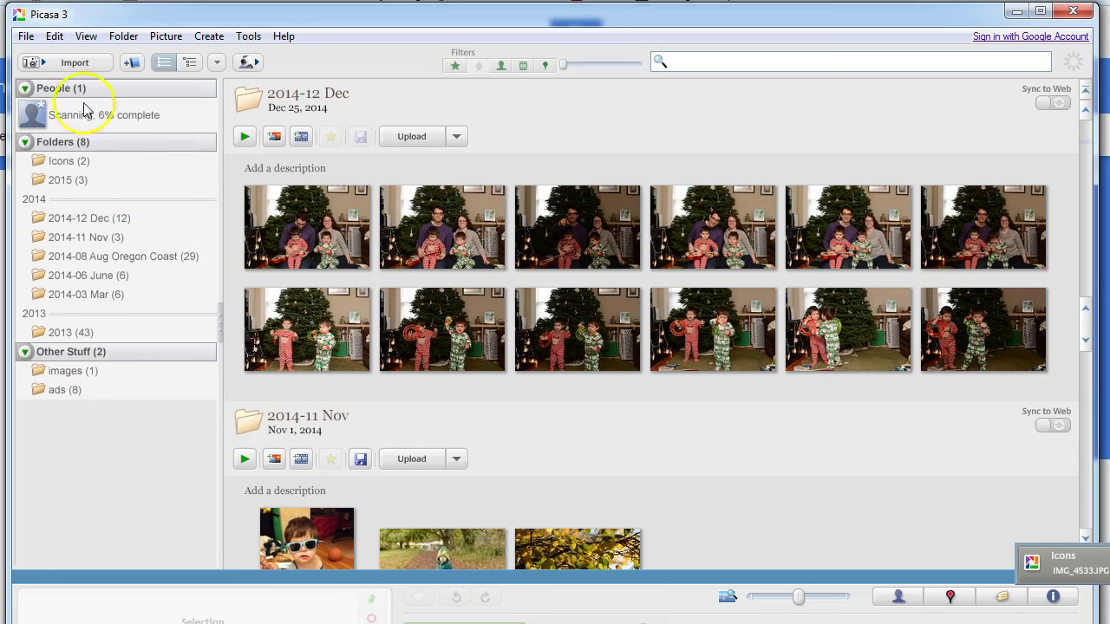
- In the Folder Manager, set Lightroom and My Documents to Remove from Picasa
{"action": "left_click", "coordinate": [30, 42]}
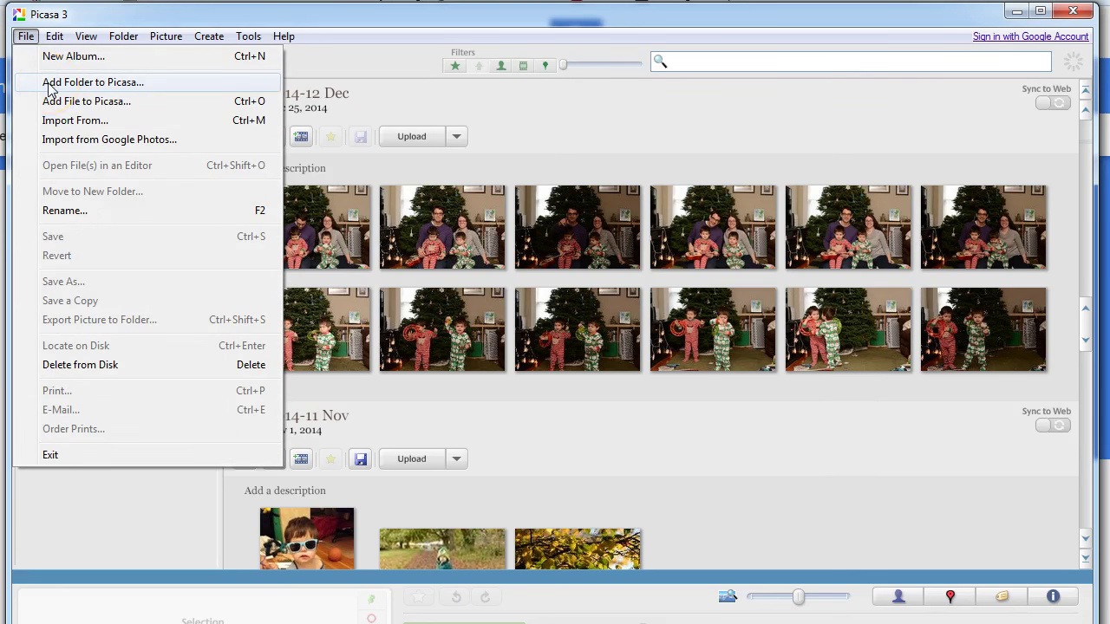
{"action": "left_click", "coordinate": [86, 82]}
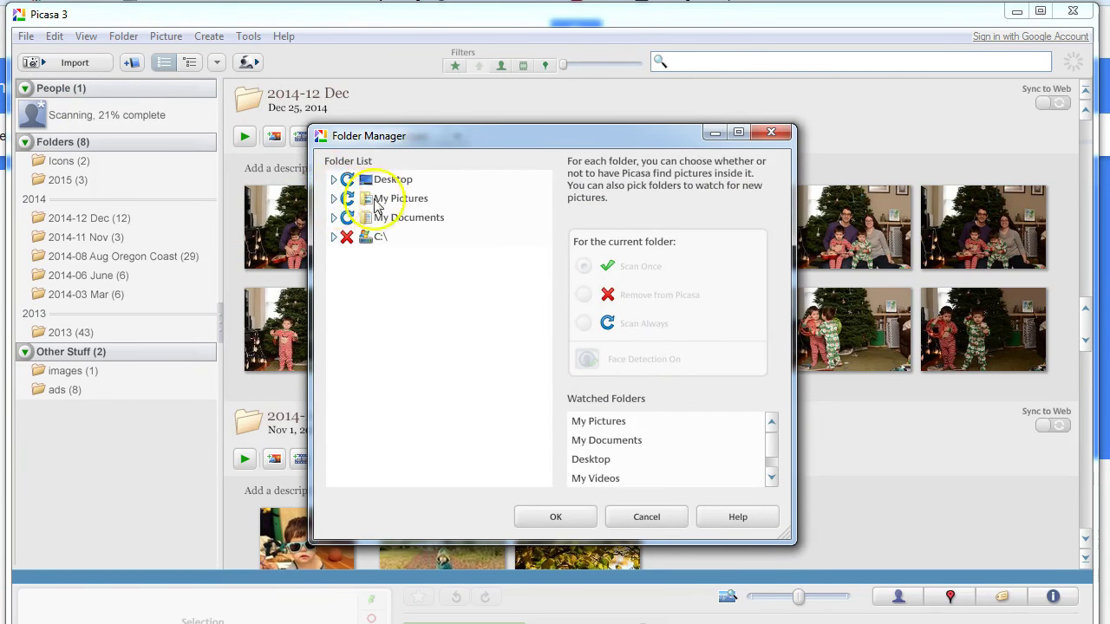
{"action": "left_click", "coordinate": [335, 200]}
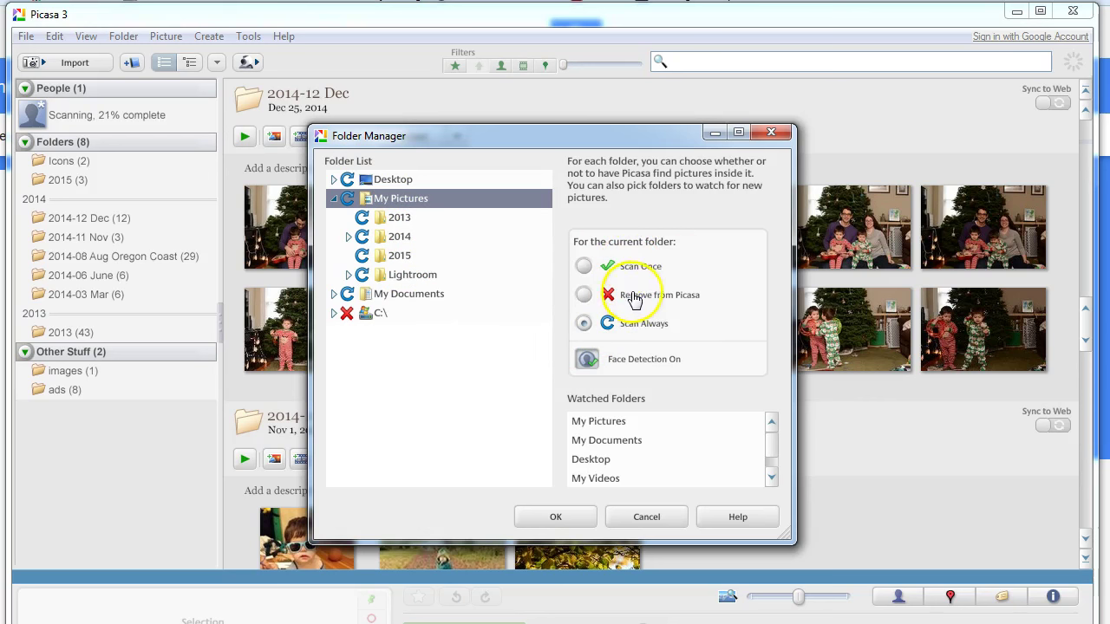
{"action": "left_click", "coordinate": [394, 275]}
{"action": "left_click", "coordinate": [585, 295]}
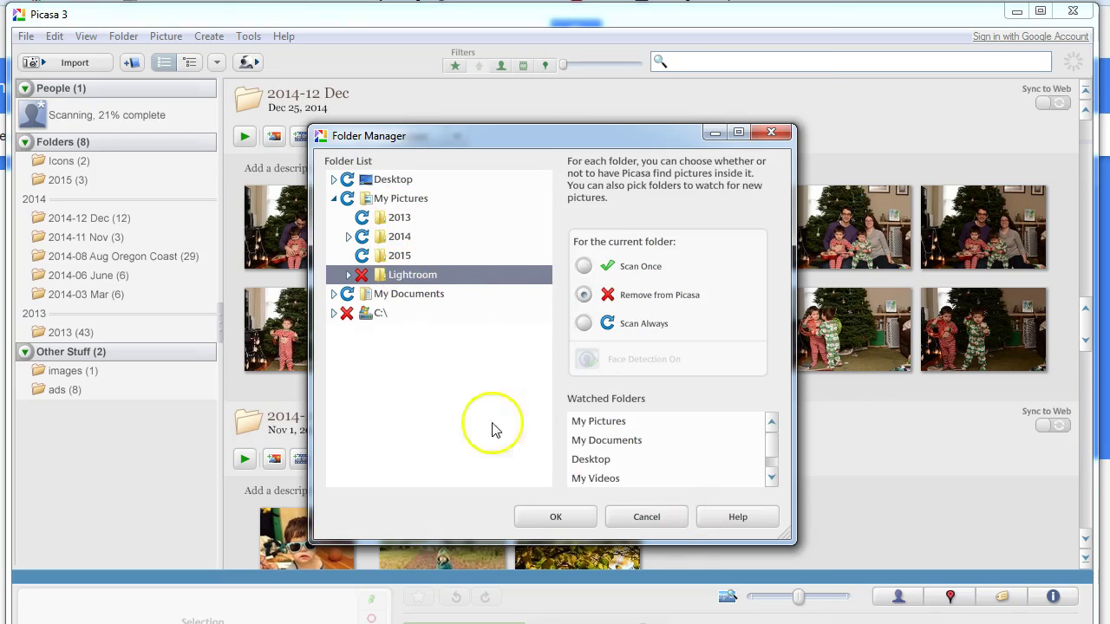
{"action": "left_click", "coordinate": [335, 294]}
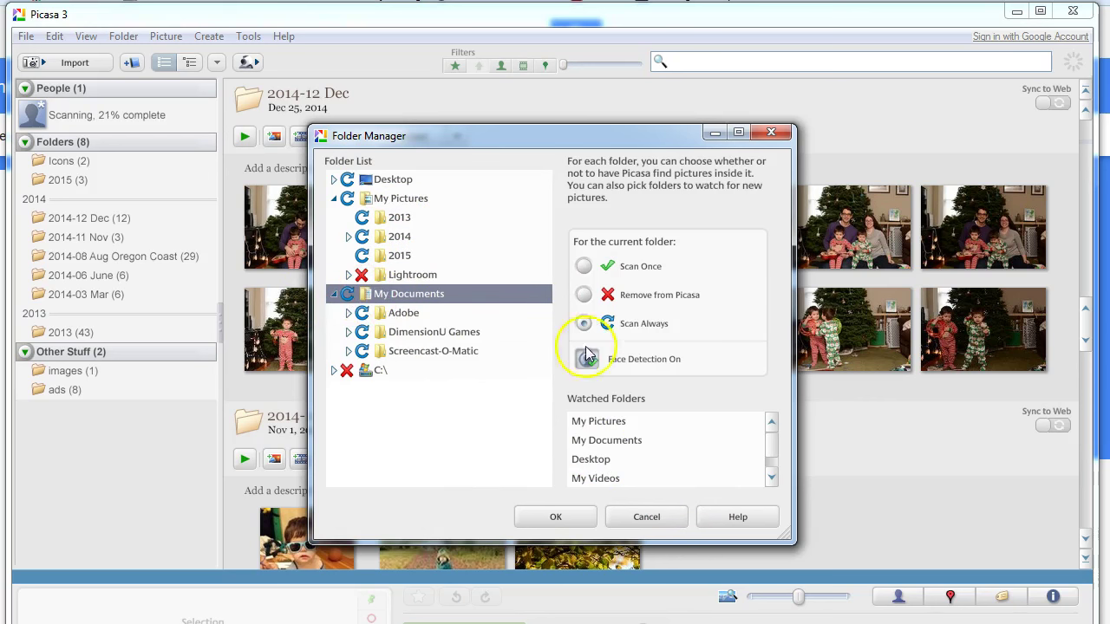
{"action": "left_click", "coordinate": [578, 295]}
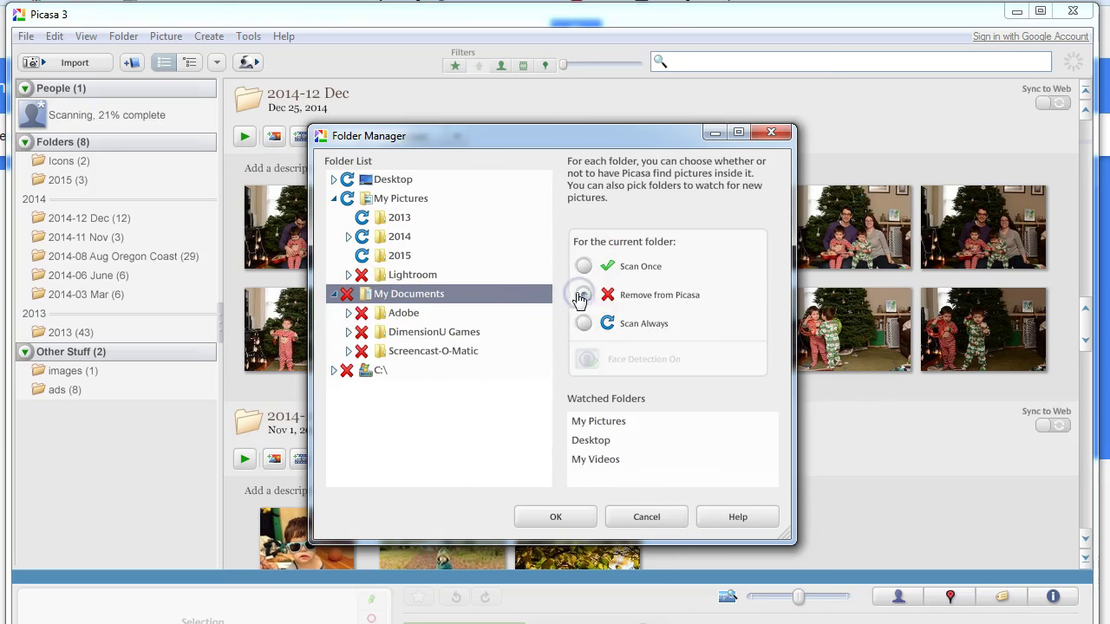
{"action": "left_click", "coordinate": [333, 295]}
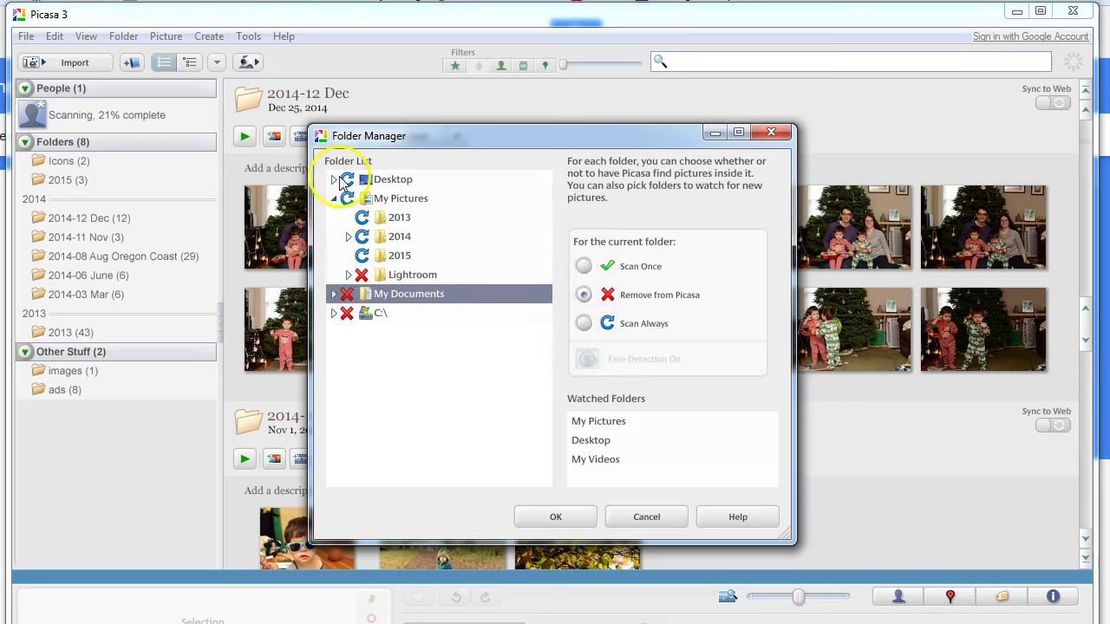
{"action": "left_click", "coordinate": [357, 182]}
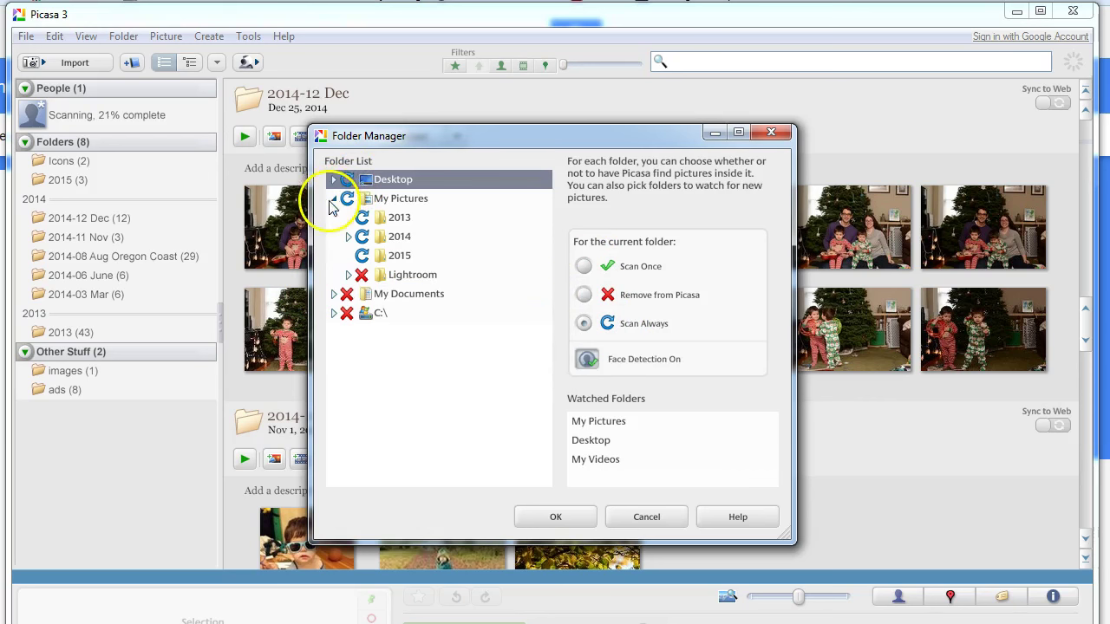
{"action": "left_click", "coordinate": [548, 517]}
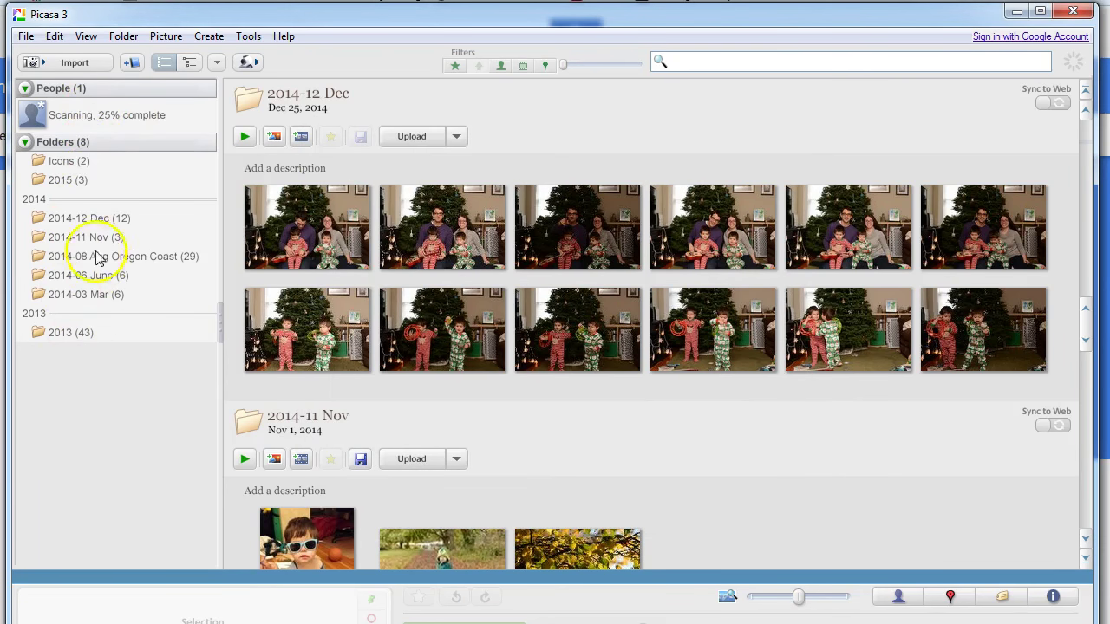
- Place Explorer beside Picasa, browse 2013, then open 2014 and its monthly subfolders
{"action": "key", "text": "alt+Tab"}
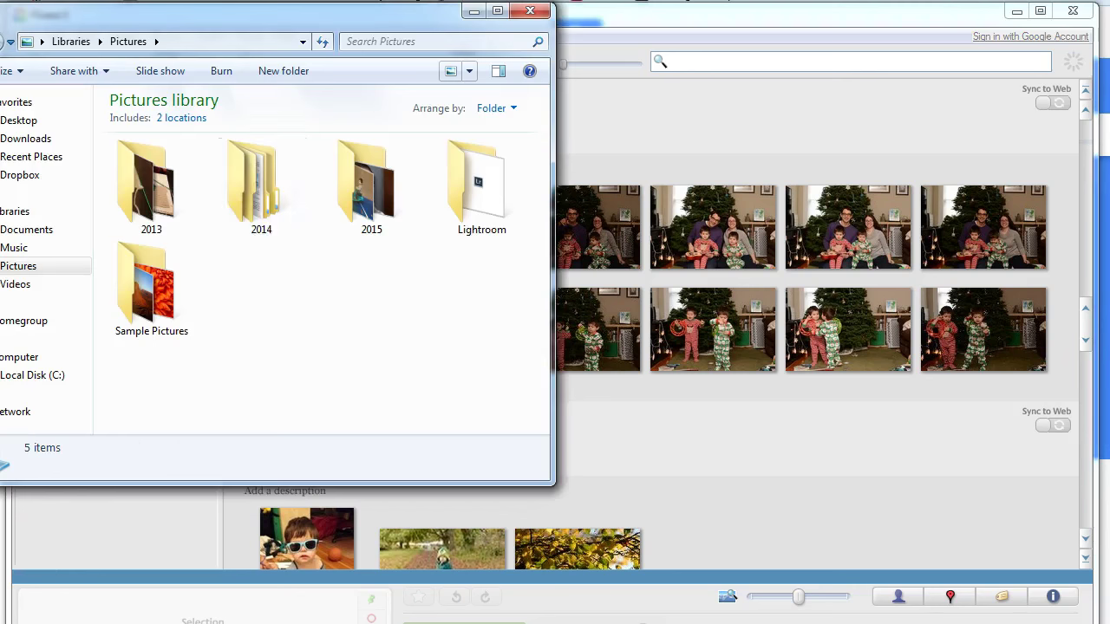
{"action": "left_click_drag", "start_coordinate": [269, 36], "coordinate": [710, 42]}
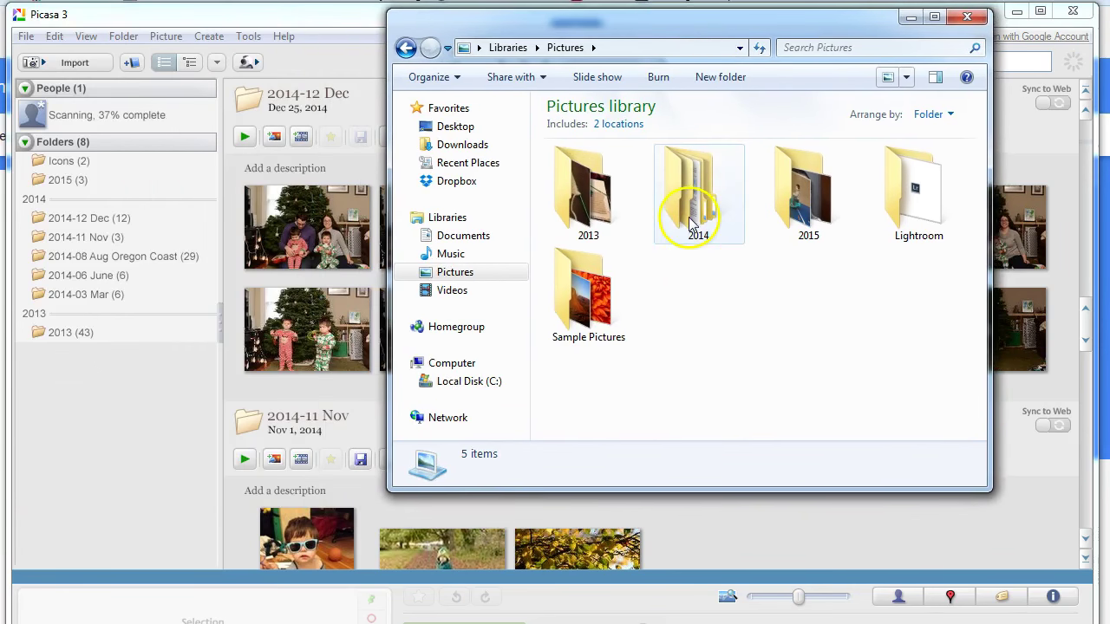
{"action": "double_click", "coordinate": [619, 223]}
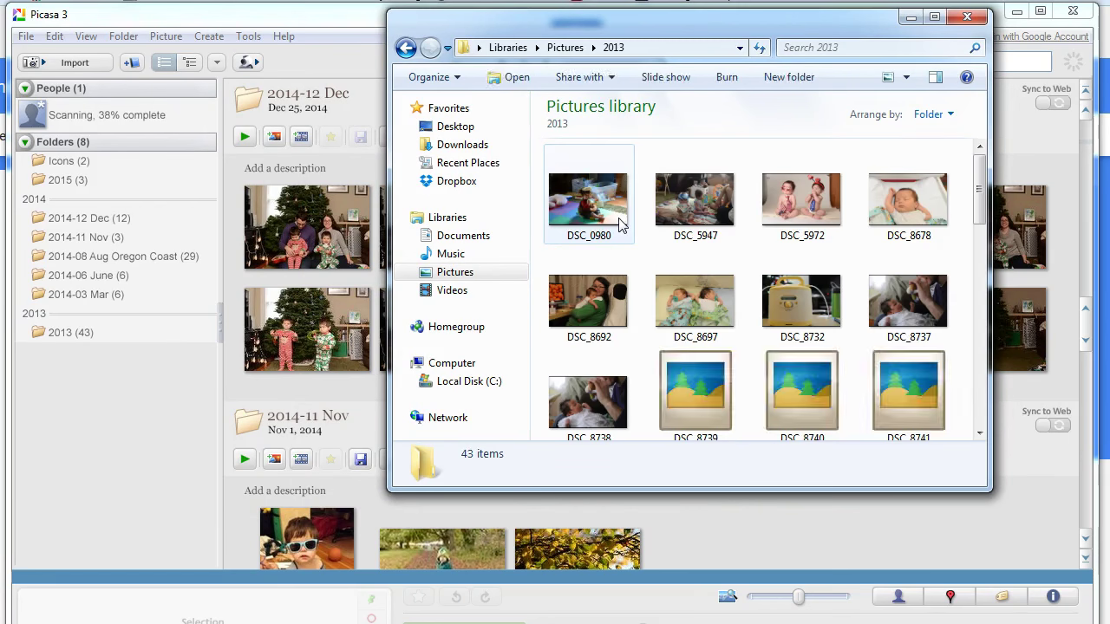
{"action": "left_click", "coordinate": [564, 48]}
{"action": "double_click", "coordinate": [681, 178]}
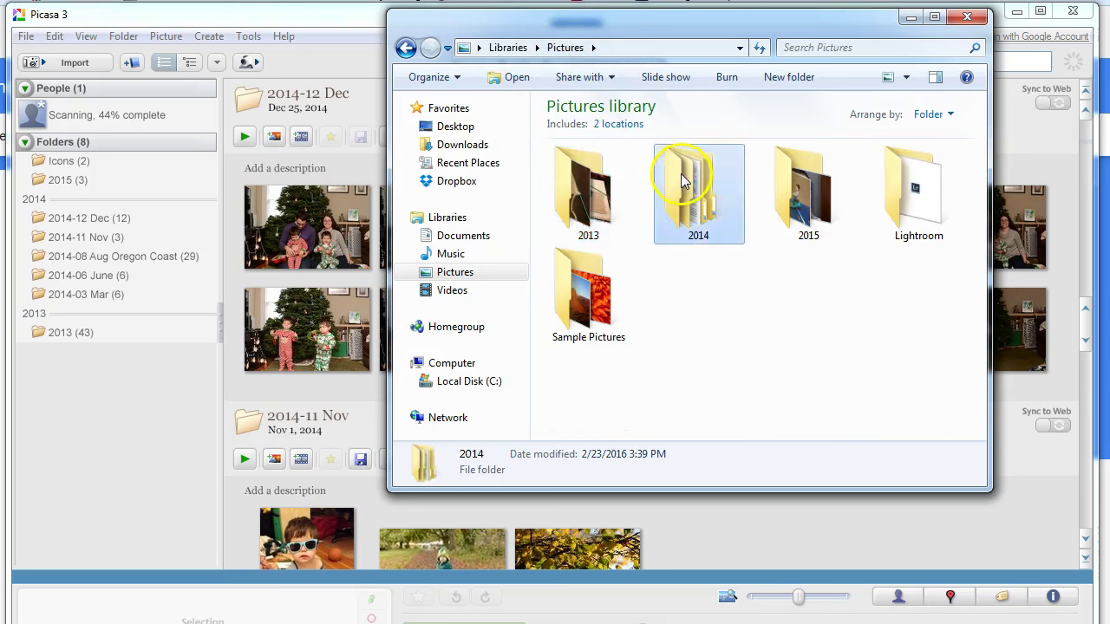
{"action": "left_click", "coordinate": [604, 191]}
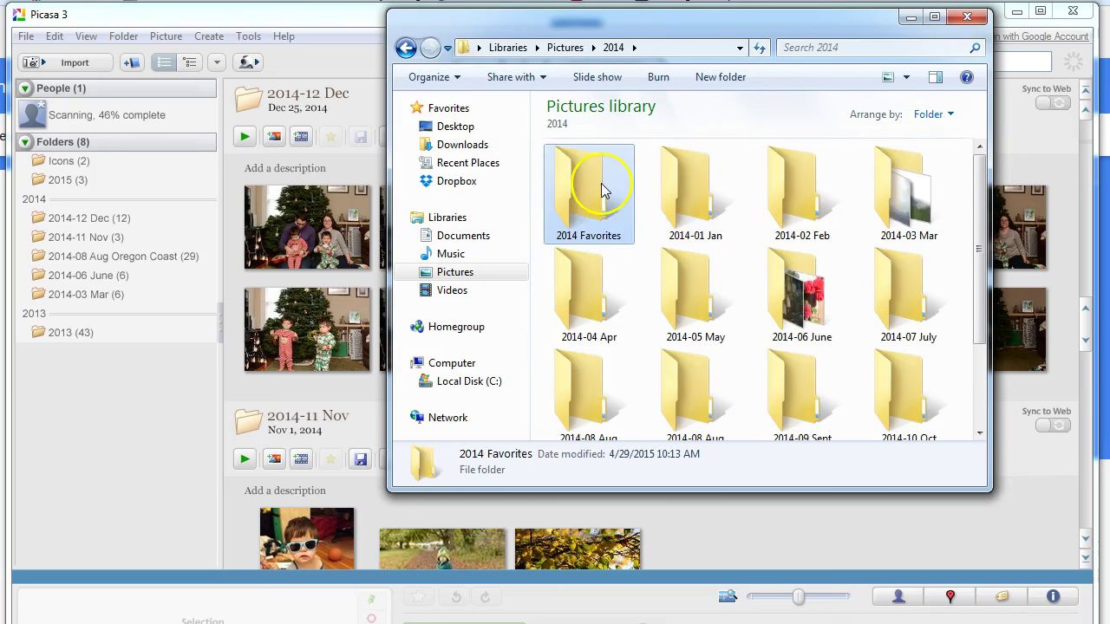
{"action": "left_click", "coordinate": [695, 190]}
{"action": "left_click", "coordinate": [824, 189]}
{"action": "left_click", "coordinate": [911, 196]}
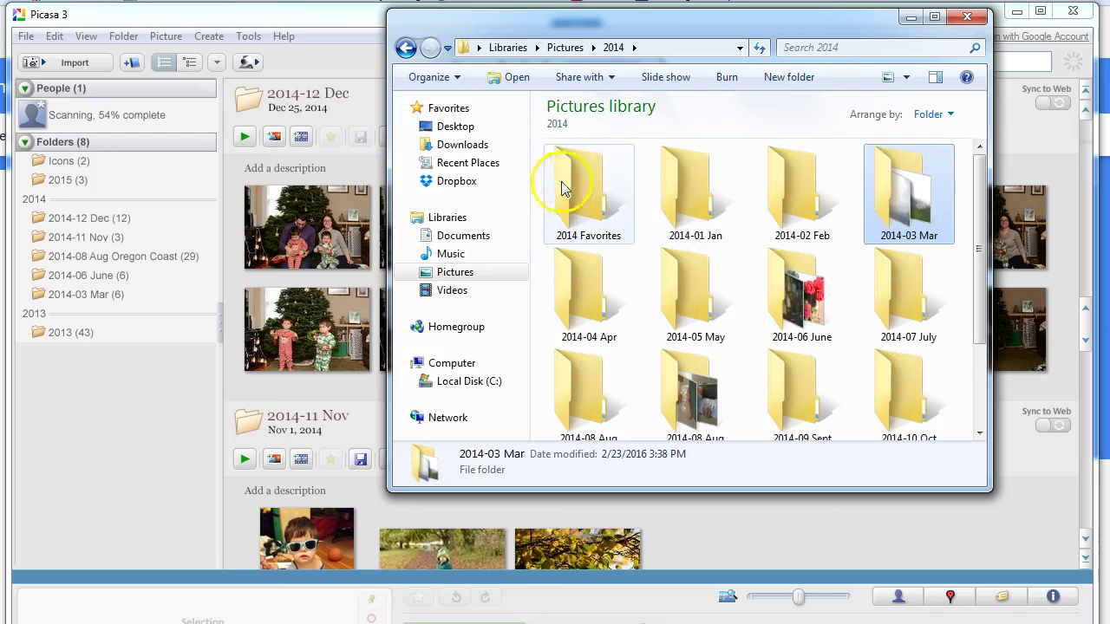
- Browse the 2014-12 Dec and 2013 folders, ending on the 2014-06 June photos
{"action": "left_click", "coordinate": [83, 224]}
{"action": "left_click", "coordinate": [312, 232]}
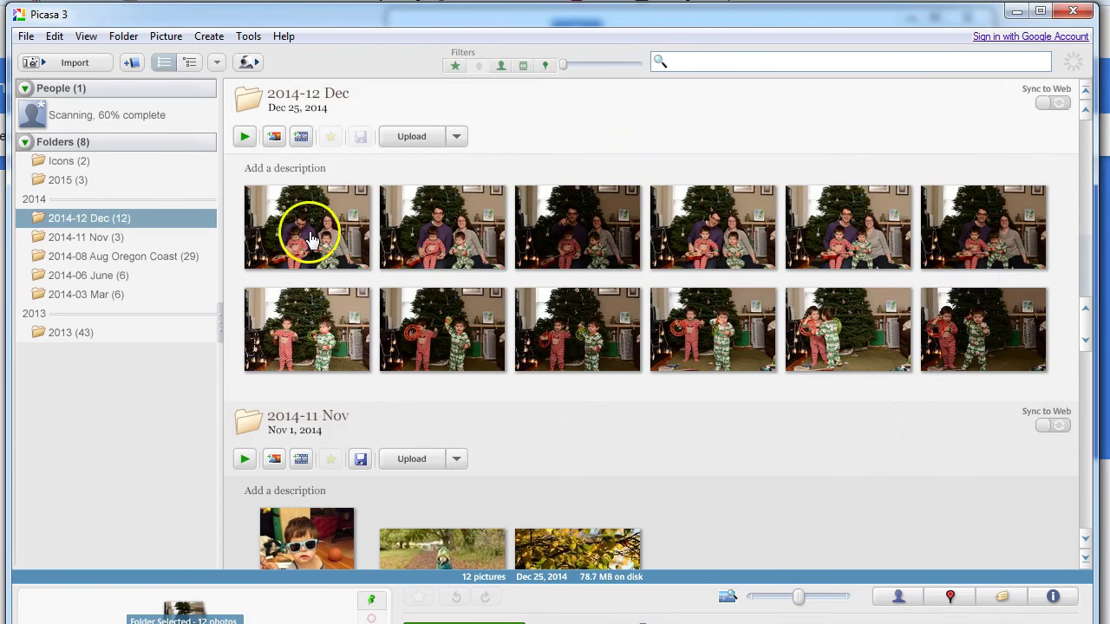
{"action": "left_click", "coordinate": [385, 230]}
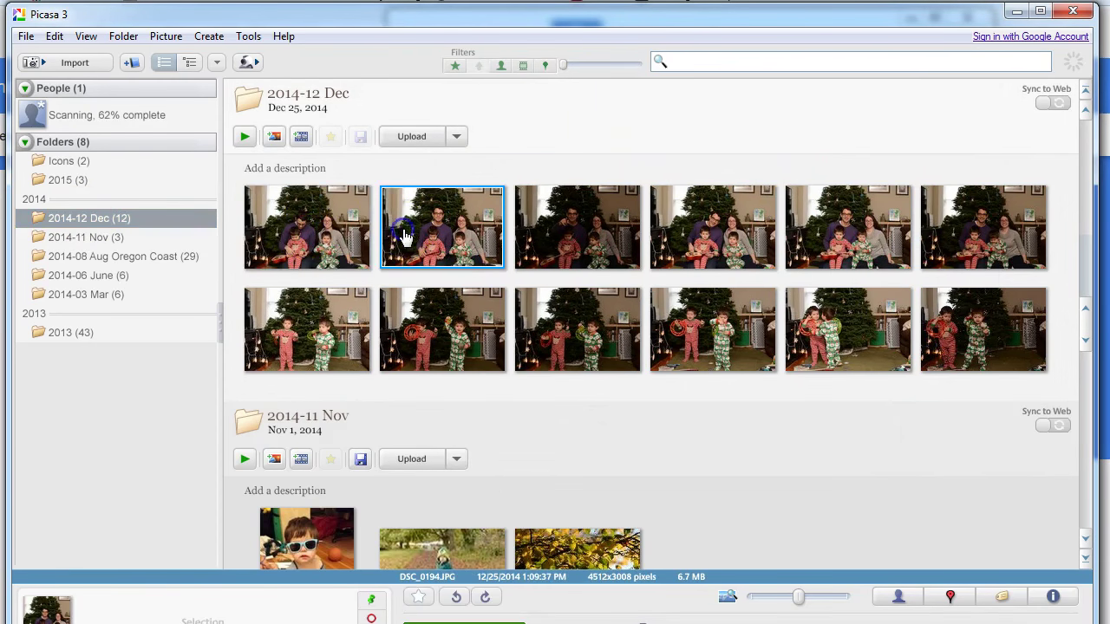
{"action": "left_click", "coordinate": [317, 235]}
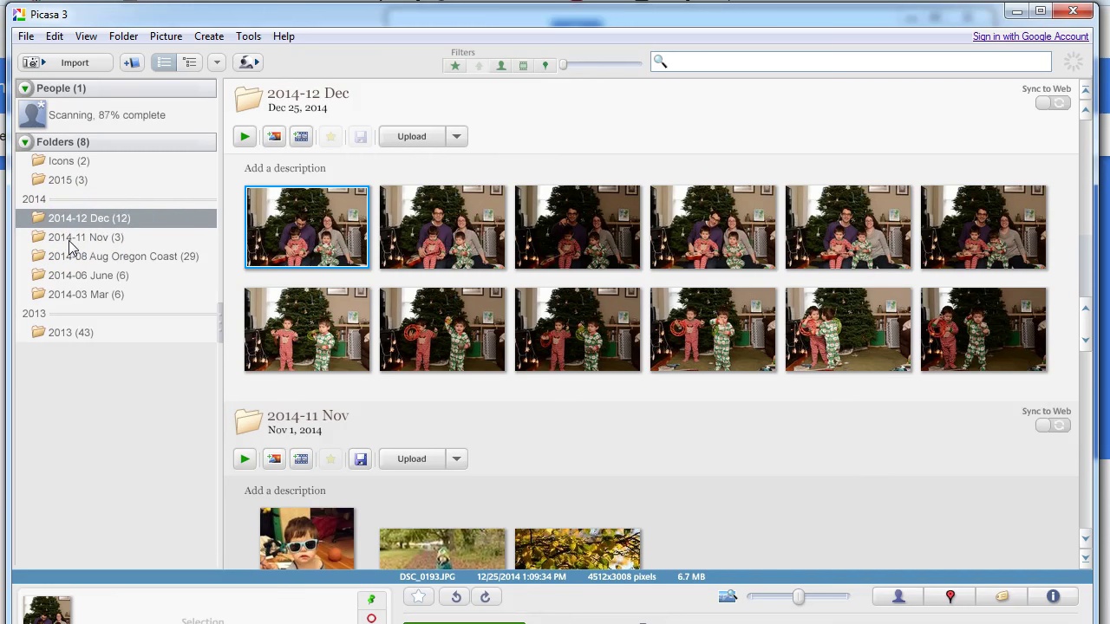
{"action": "left_click", "coordinate": [74, 332]}
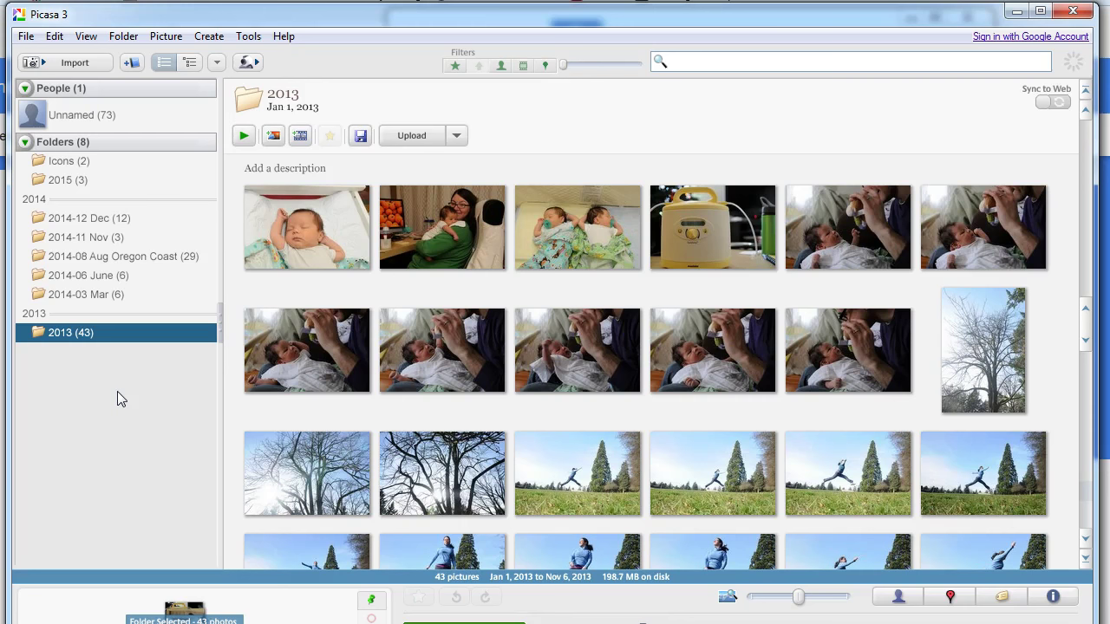
{"action": "left_click", "coordinate": [117, 275]}
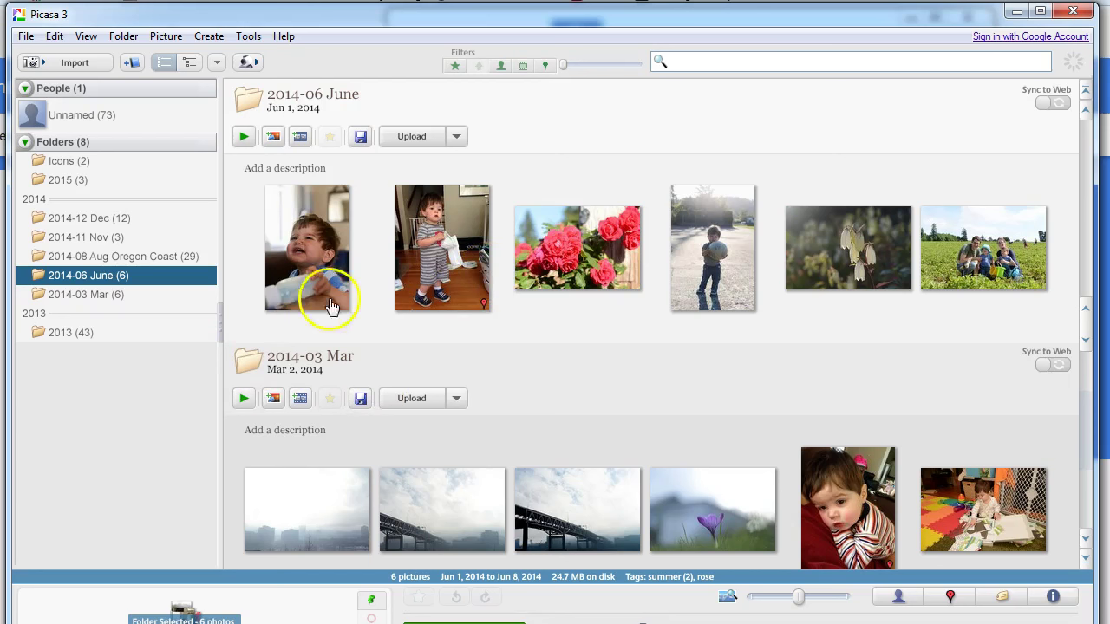
{"action": "left_click", "coordinate": [299, 256]}
{"action": "left_click", "coordinate": [425, 251]}
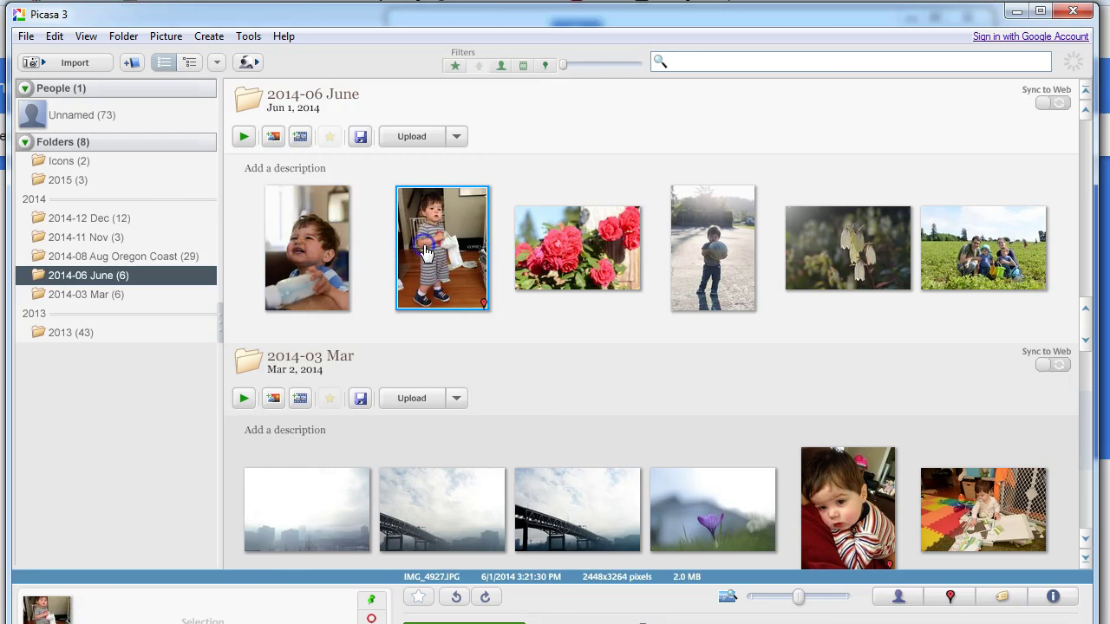
{"action": "left_click", "coordinate": [557, 247]}
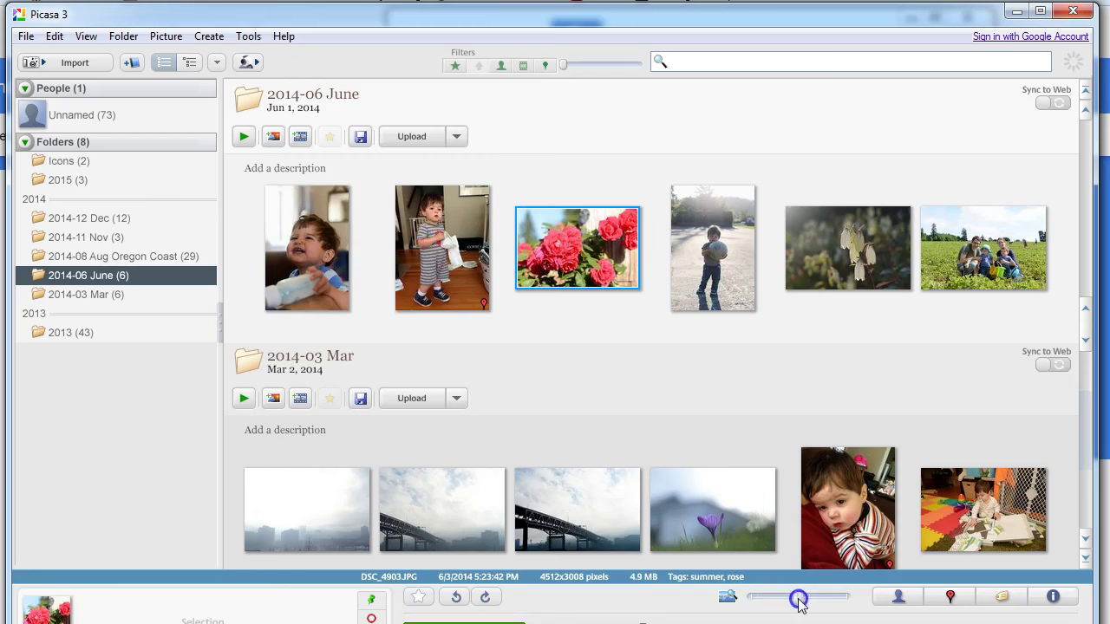
{"action": "mouse_move", "coordinate": [799, 601]}
{"action": "left_mouse_down"}
{"action": "mouse_move", "coordinate": [760, 600]}
{"action": "mouse_move", "coordinate": [864, 603]}
{"action": "mouse_move", "coordinate": [803, 602]}
{"action": "left_mouse_up"}
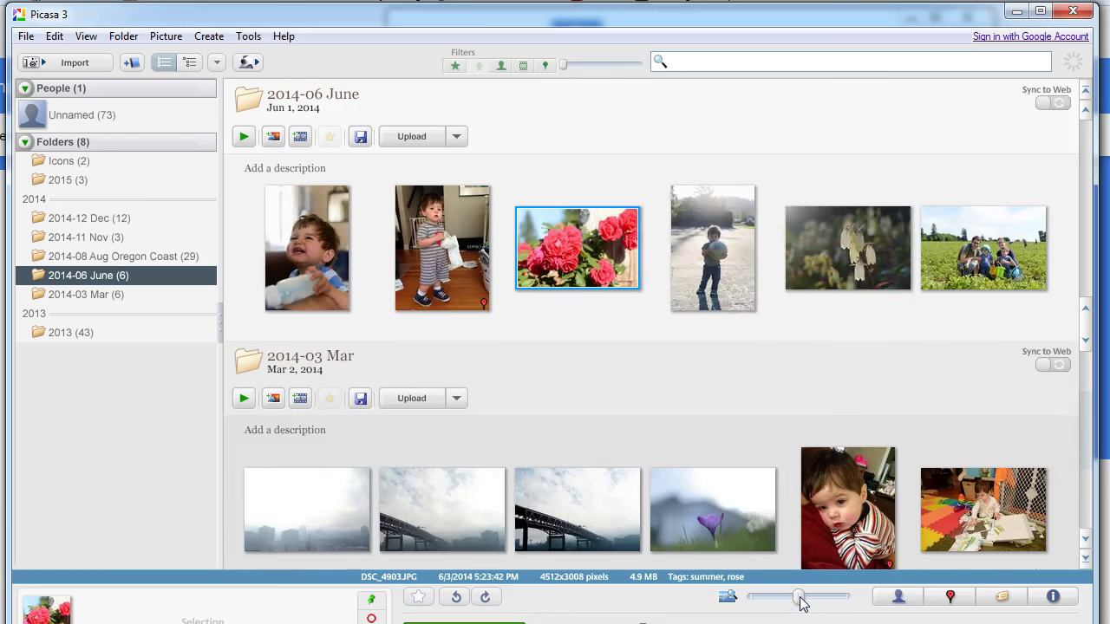
{"action": "left_click", "coordinate": [319, 265]}
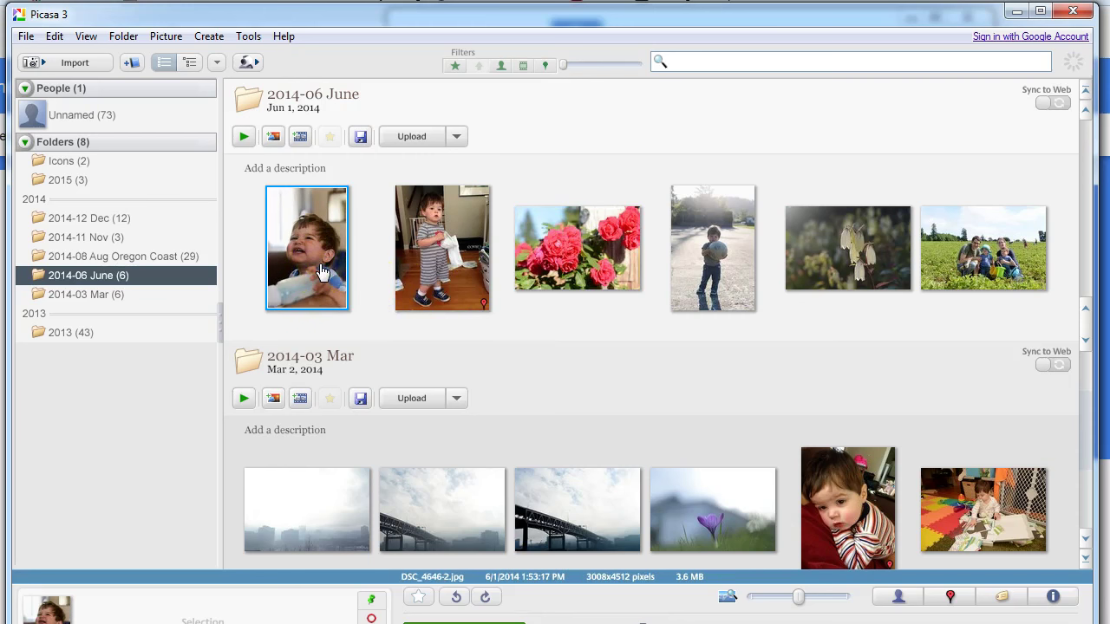
{"action": "scroll", "coordinate": [321, 272], "scroll_direction": "down", "scroll_amount": 5}
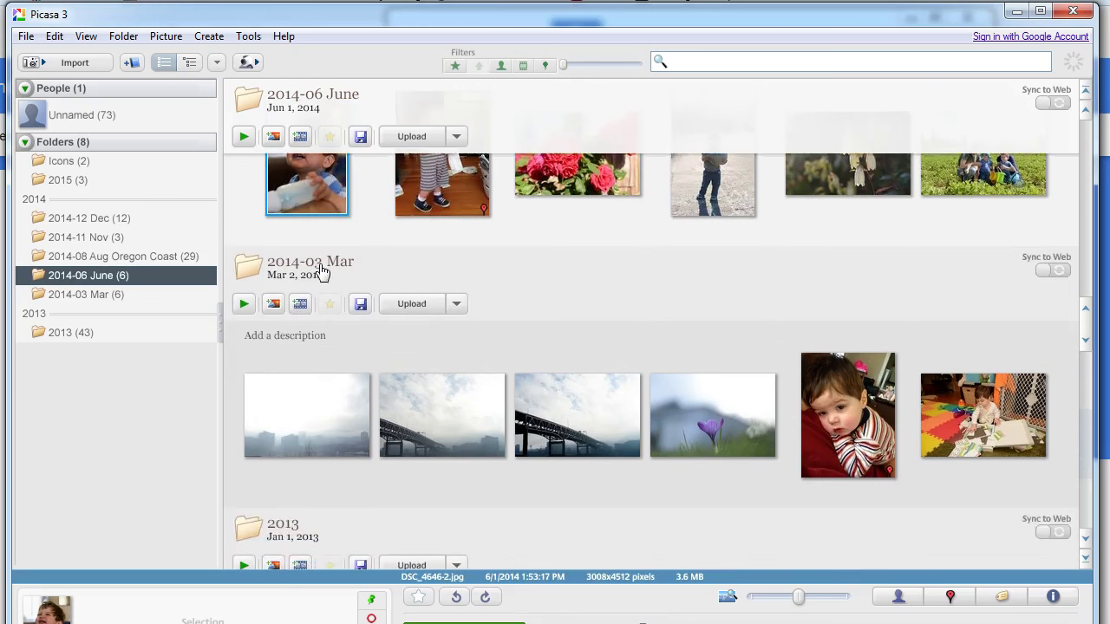
{"action": "scroll", "coordinate": [321, 272], "scroll_direction": "down", "scroll_amount": 6}
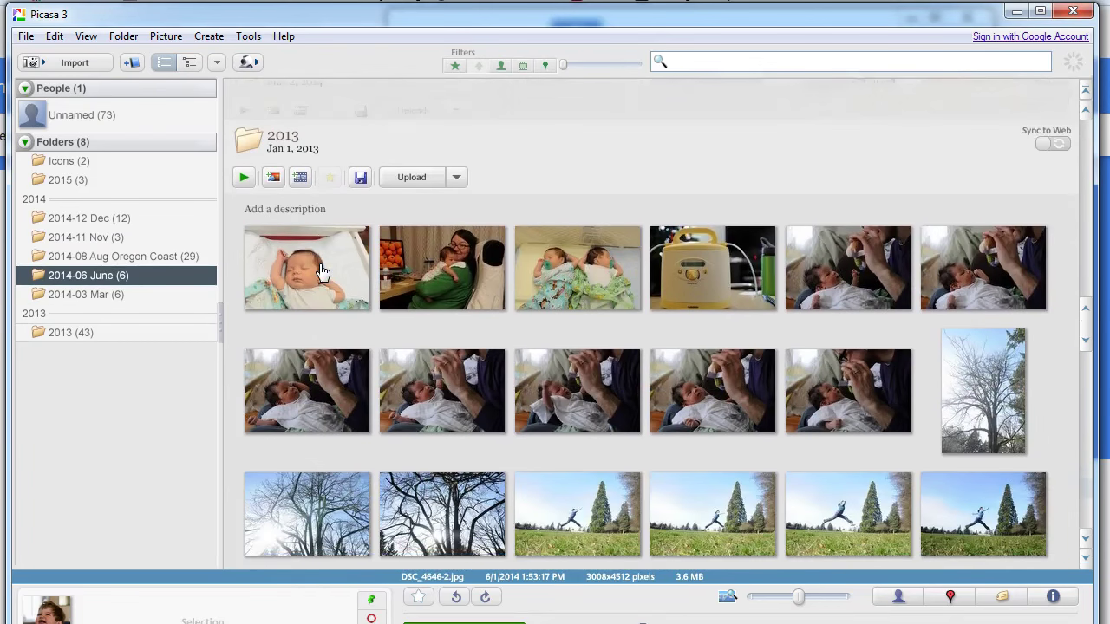
{"action": "scroll", "coordinate": [321, 272], "scroll_direction": "down", "scroll_amount": 2}
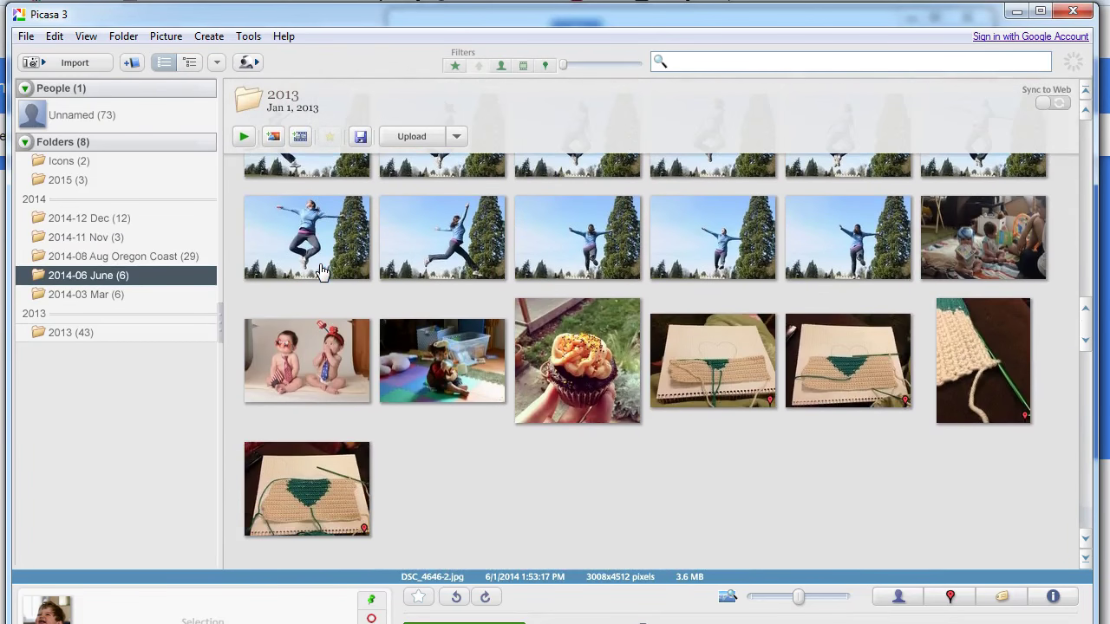
{"action": "scroll", "coordinate": [321, 271], "scroll_direction": "up", "scroll_amount": 10}
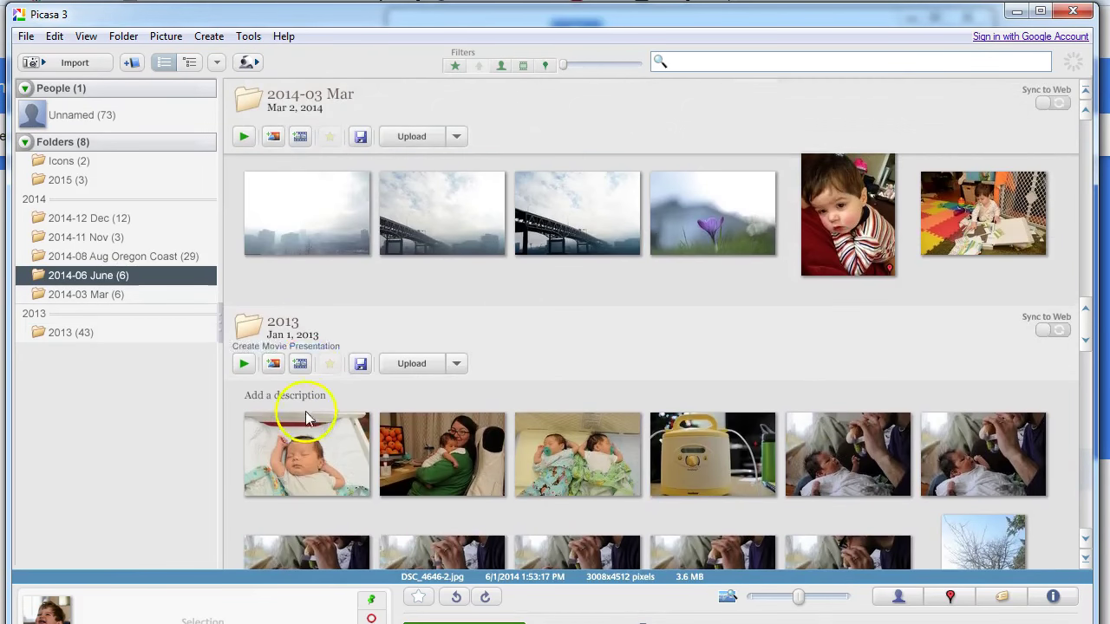
- Rotate a 2013 photo clockwise, then back to landscape
{"action": "left_click", "coordinate": [308, 452]}
{"action": "key", "text": "Right"}
{"action": "key", "text": "Right"}
{"action": "key", "text": "Right"}
{"action": "key", "text": "Right"}
{"action": "key", "text": "Right"}
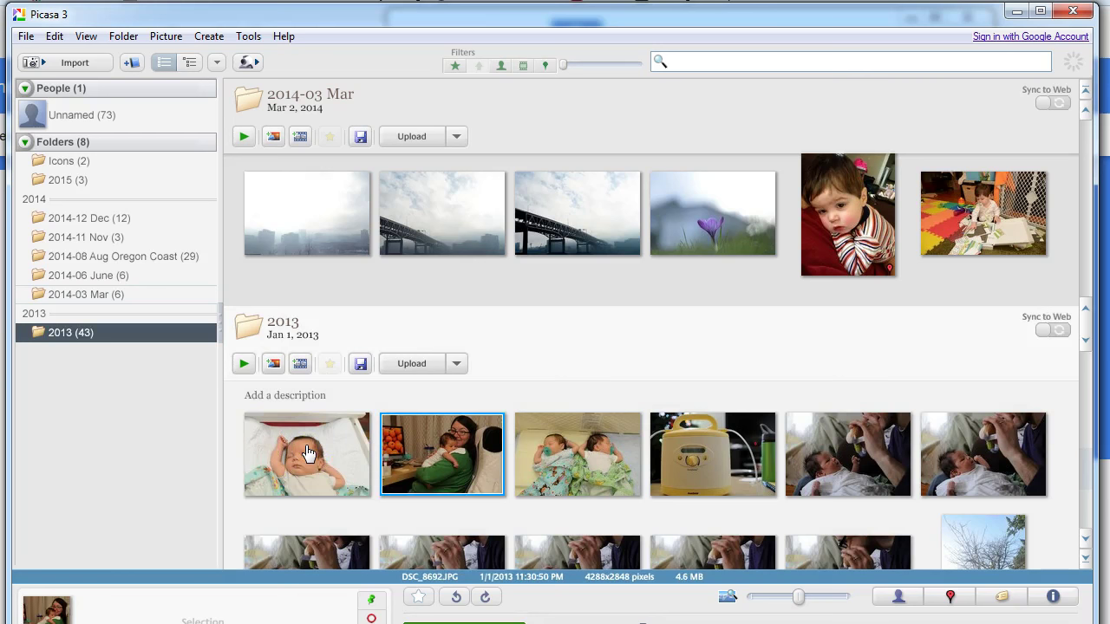
{"action": "key", "text": "Right"}
{"action": "key", "text": "Right"}
{"action": "key", "text": "Right"}
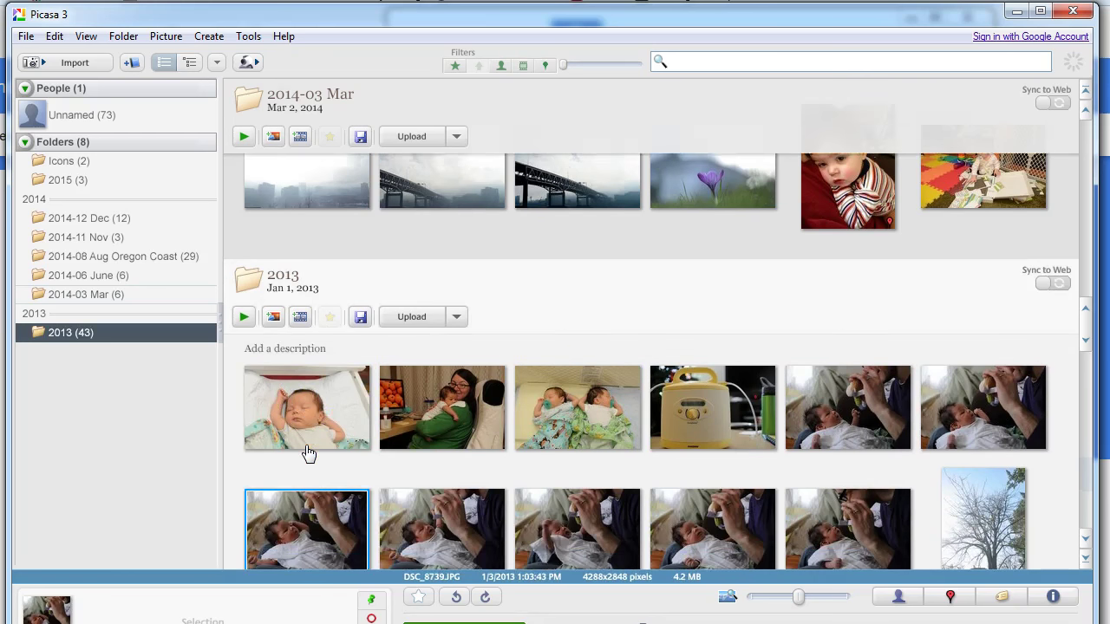
{"action": "left_click", "coordinate": [485, 597]}
{"action": "left_click", "coordinate": [457, 596]}
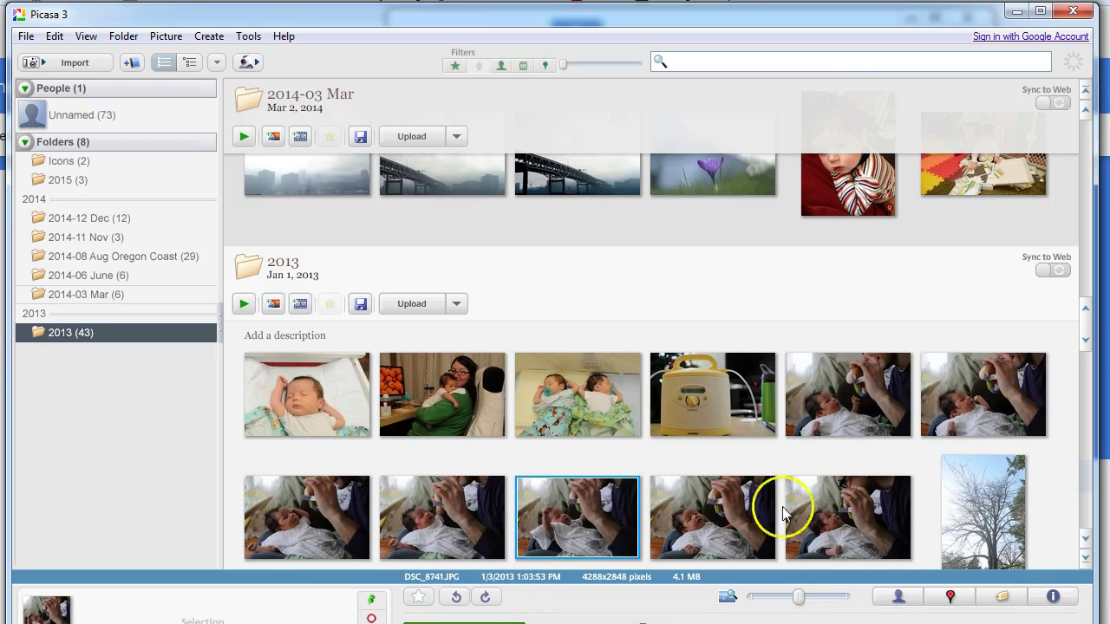
- Star the 2013 photo of the woman holding a baby
{"action": "left_click", "coordinate": [984, 495]}
{"action": "left_click", "coordinate": [422, 390]}
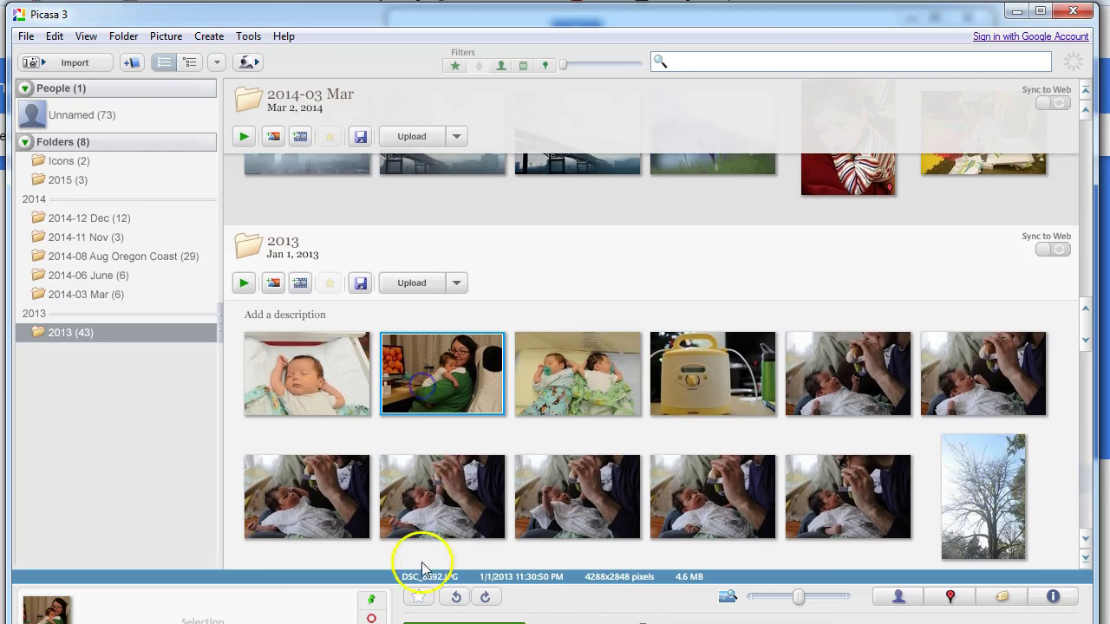
{"action": "left_click", "coordinate": [417, 600]}
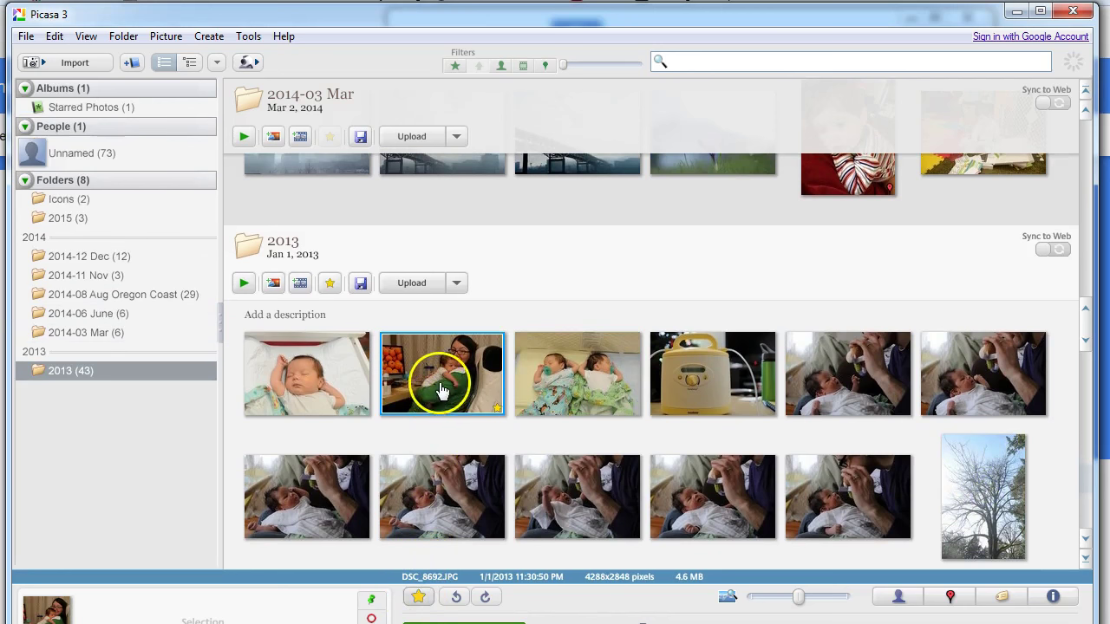
- Scroll through the 2013 folder's jumping photos
{"action": "left_click", "coordinate": [303, 392]}
{"action": "scroll", "coordinate": [305, 512], "scroll_direction": "down", "scroll_amount": 5}
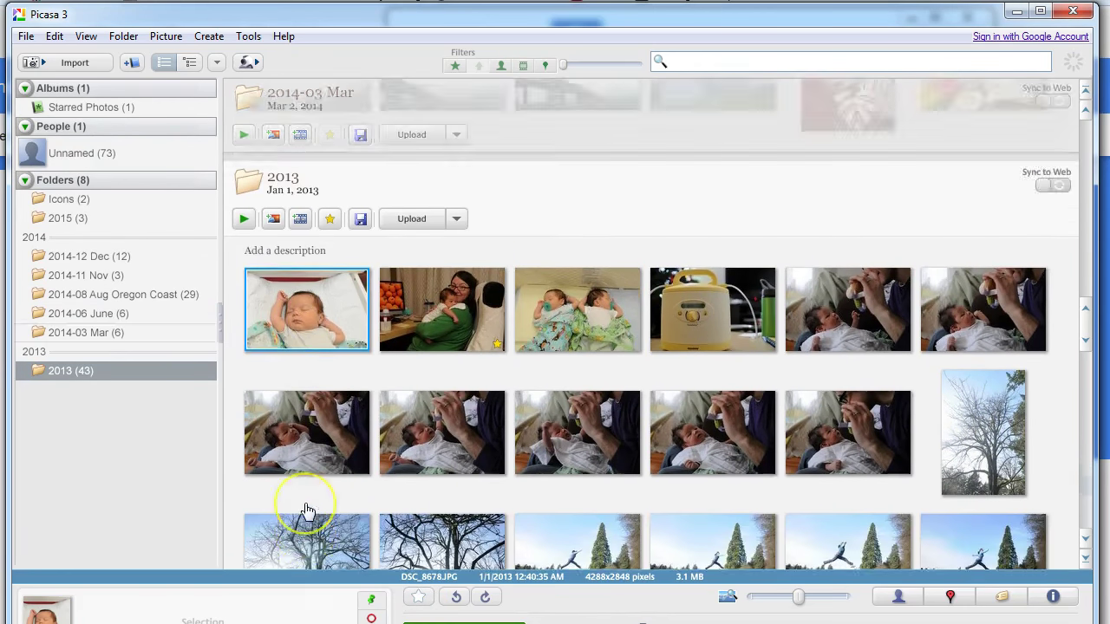
{"action": "scroll", "coordinate": [306, 512], "scroll_direction": "down", "scroll_amount": 3}
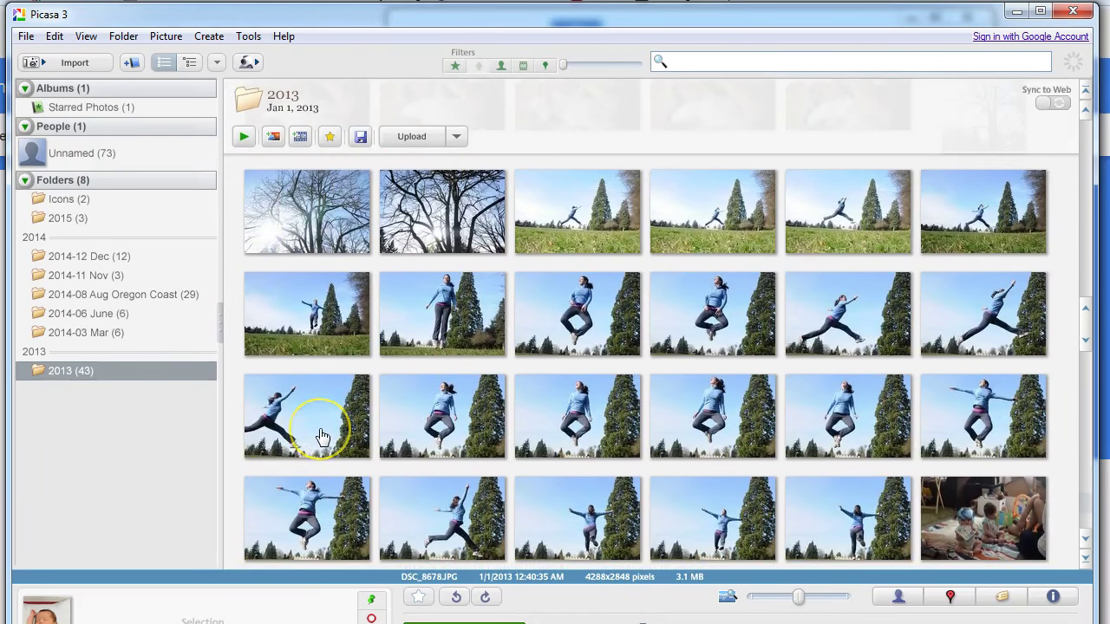
{"action": "left_click", "coordinate": [321, 435]}
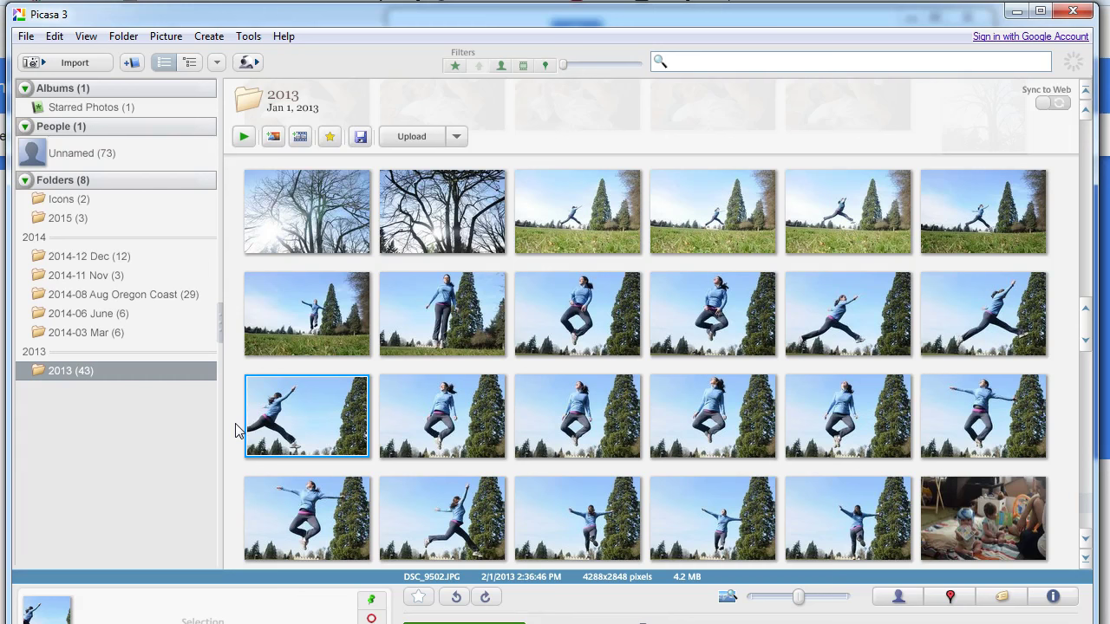
{"action": "left_click", "coordinate": [292, 422]}
{"action": "scroll", "coordinate": [304, 361], "scroll_direction": "up", "scroll_amount": 5}
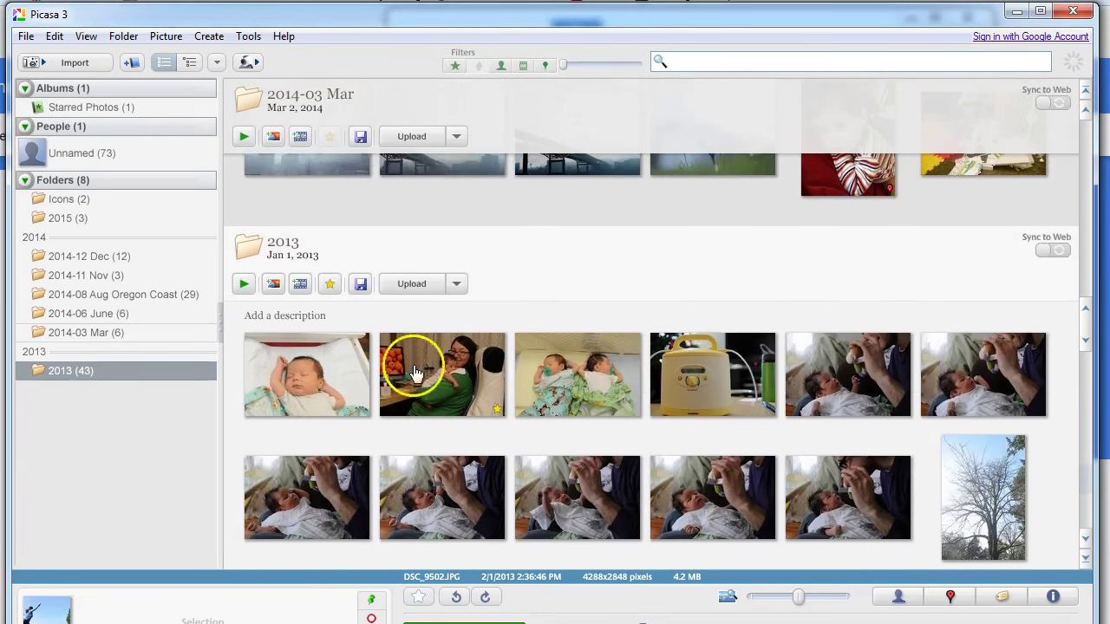
- Open the starred woman-and-baby photo DSC_8692.JPG in the Edit view
{"action": "double_click", "coordinate": [421, 365]}
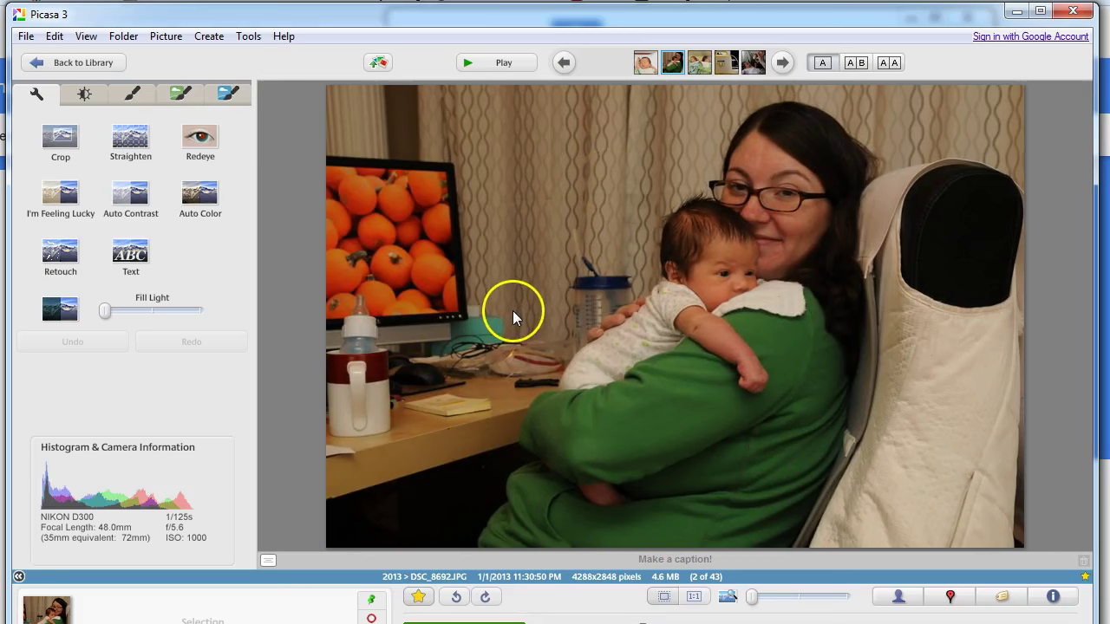
{"action": "left_click", "coordinate": [419, 597]}
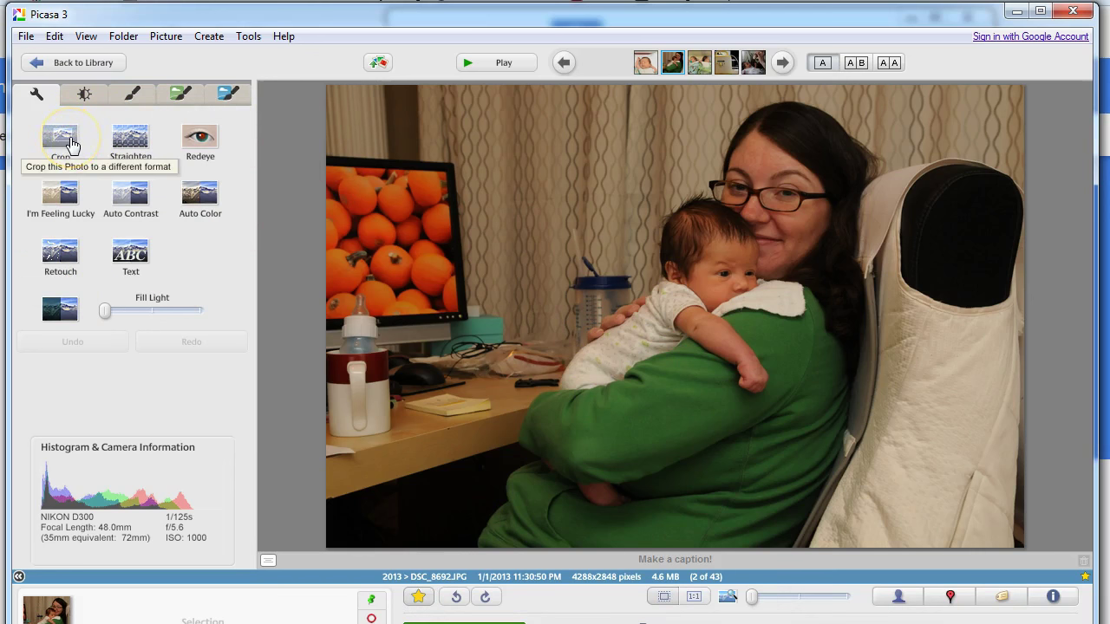
{"action": "left_click", "coordinate": [66, 152]}
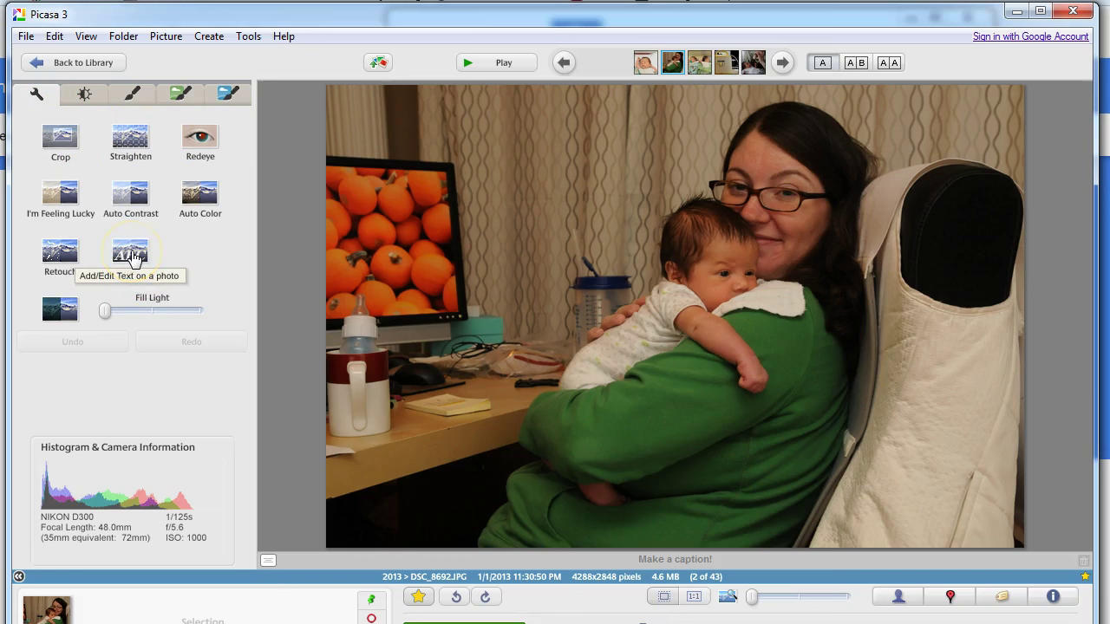
- Delete the tall tree photo DSC_9433.JPG, leaving 42 photos in the 2013 folder
{"action": "left_click", "coordinate": [202, 257]}
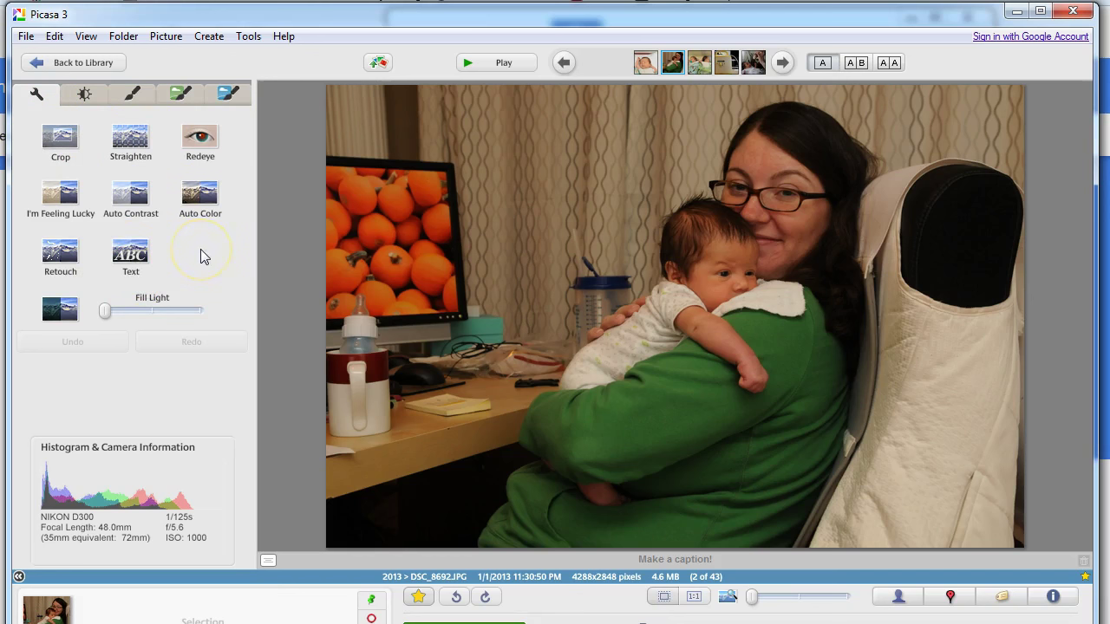
{"action": "left_click", "coordinate": [74, 64]}
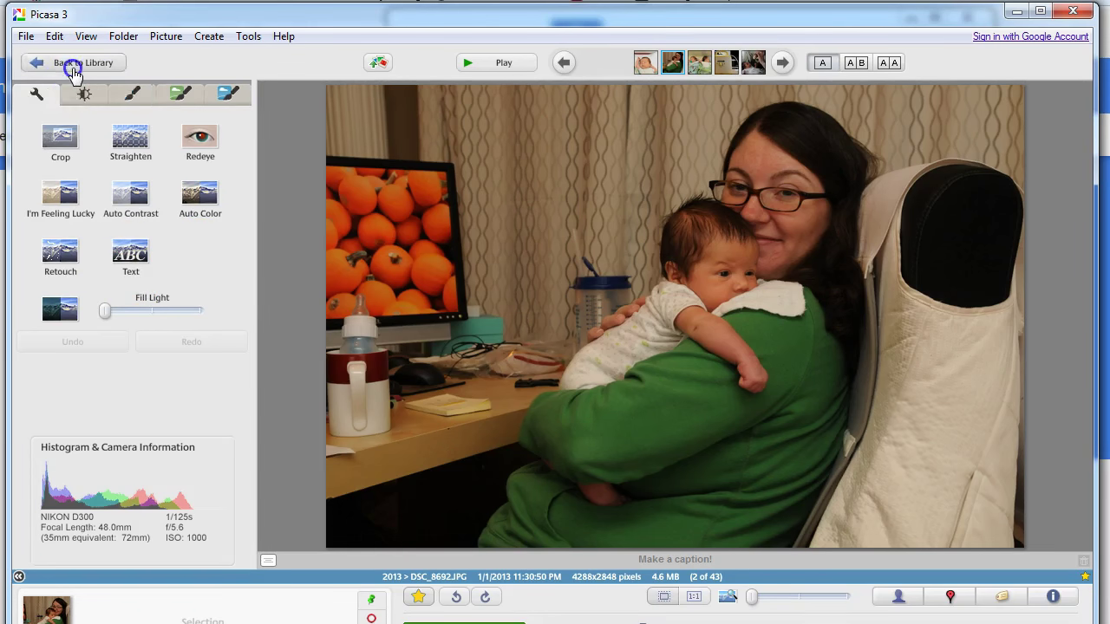
{"action": "double_click", "coordinate": [552, 375]}
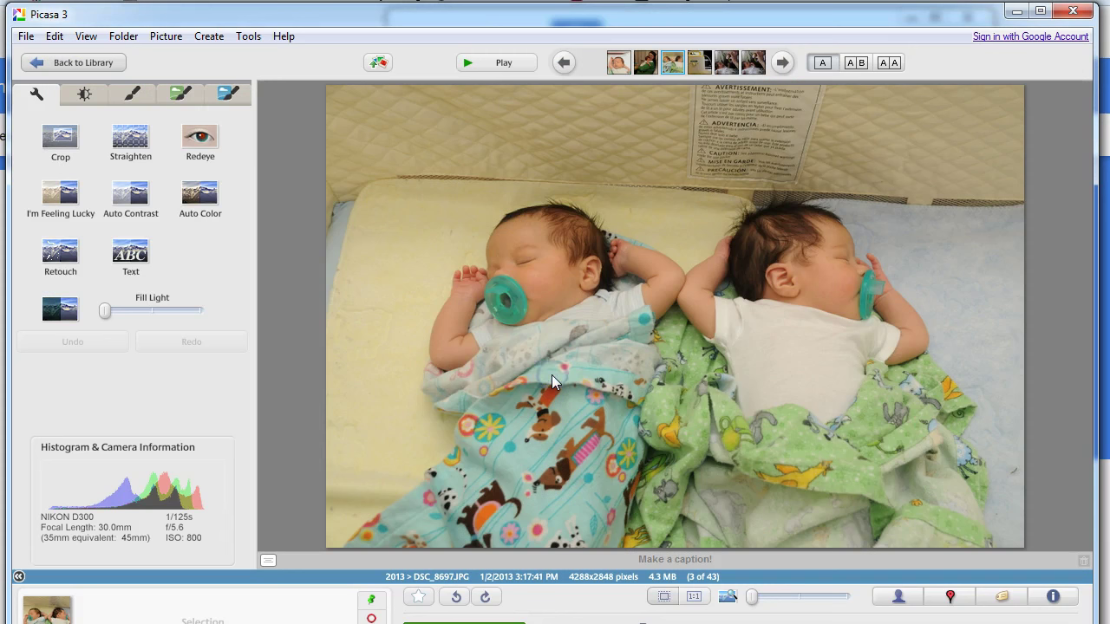
{"action": "key", "text": "Right"}
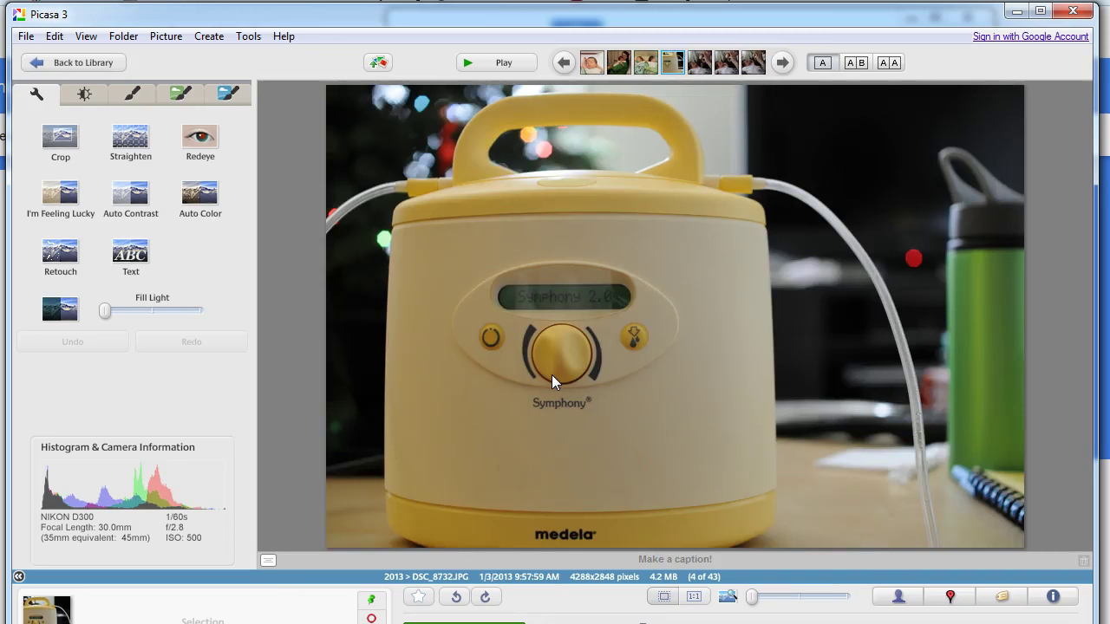
{"action": "key", "text": "Right"}
{"action": "key", "text": "Right"}
{"action": "key", "text": "Right"}
{"action": "key", "text": "Right"}
{"action": "key", "text": "Right"}
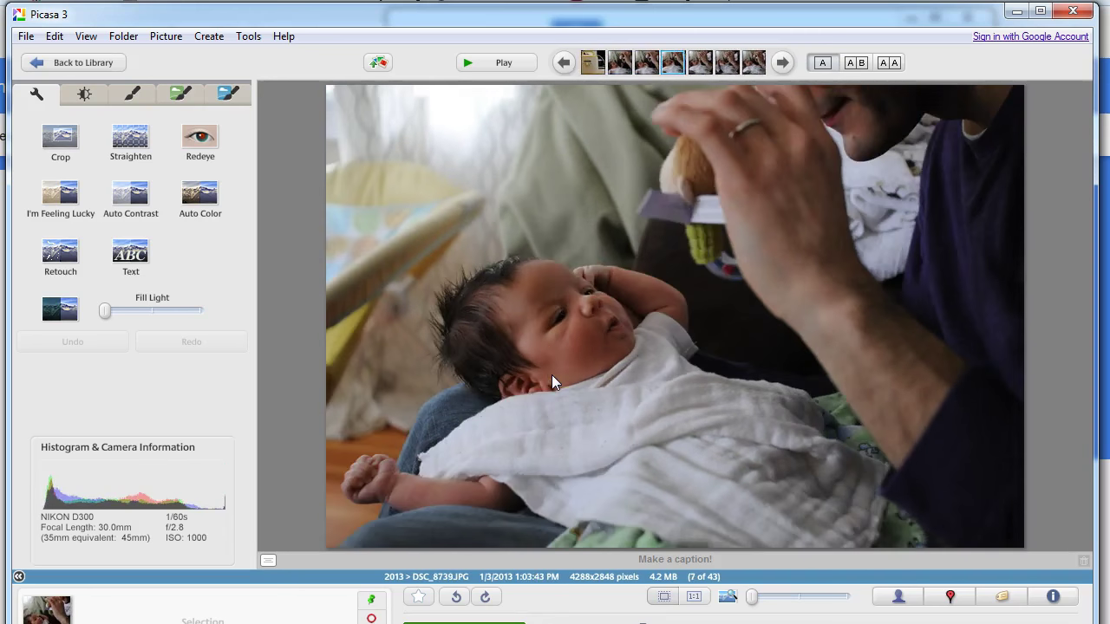
{"action": "key", "text": "Right"}
{"action": "key", "text": "Right"}
{"action": "key", "text": "Right"}
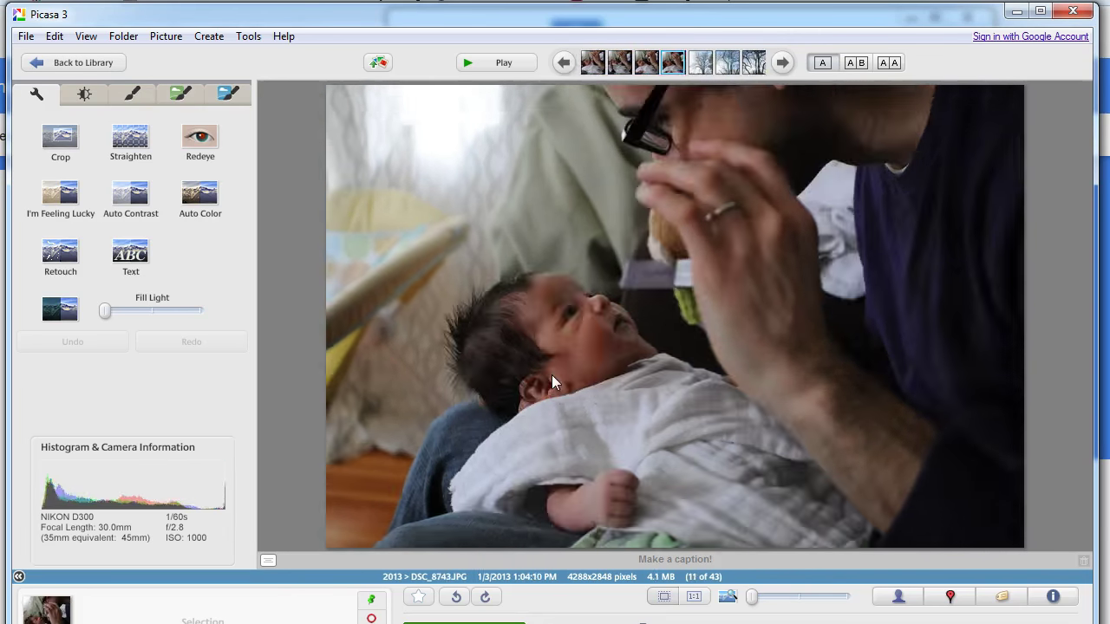
{"action": "key", "text": "Left"}
{"action": "key", "text": "Right"}
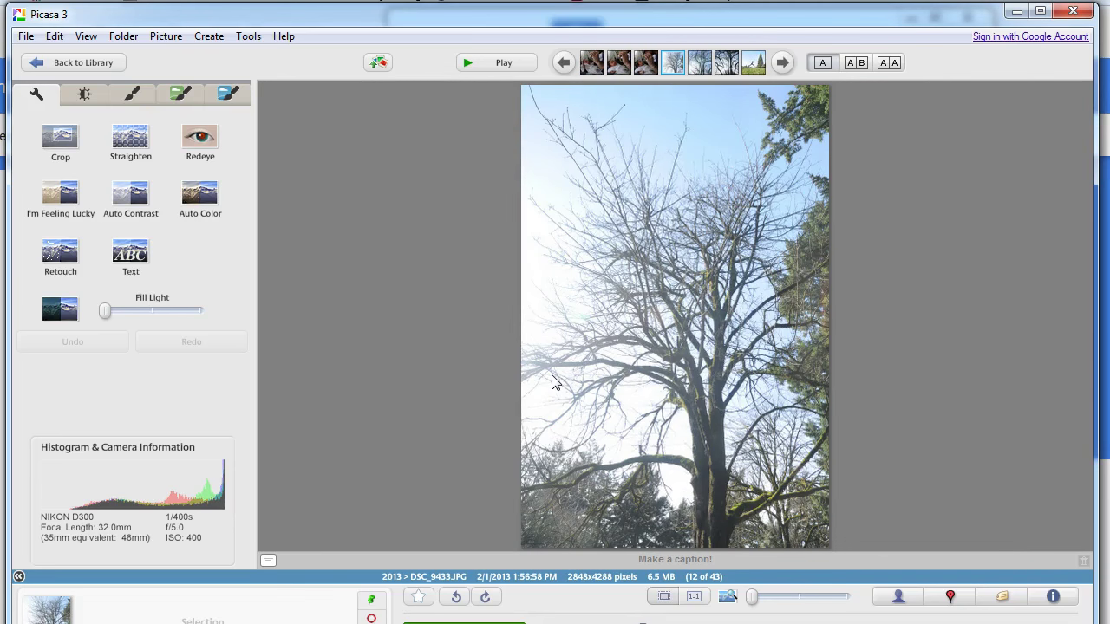
{"action": "key", "text": "Delete"}
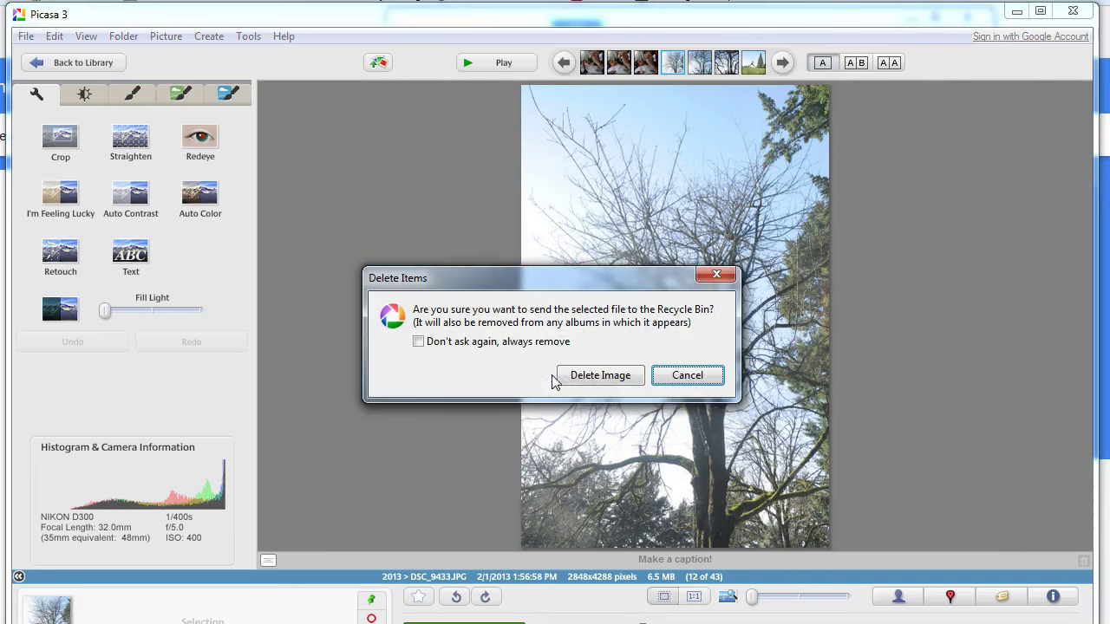
{"action": "left_click", "coordinate": [589, 379]}
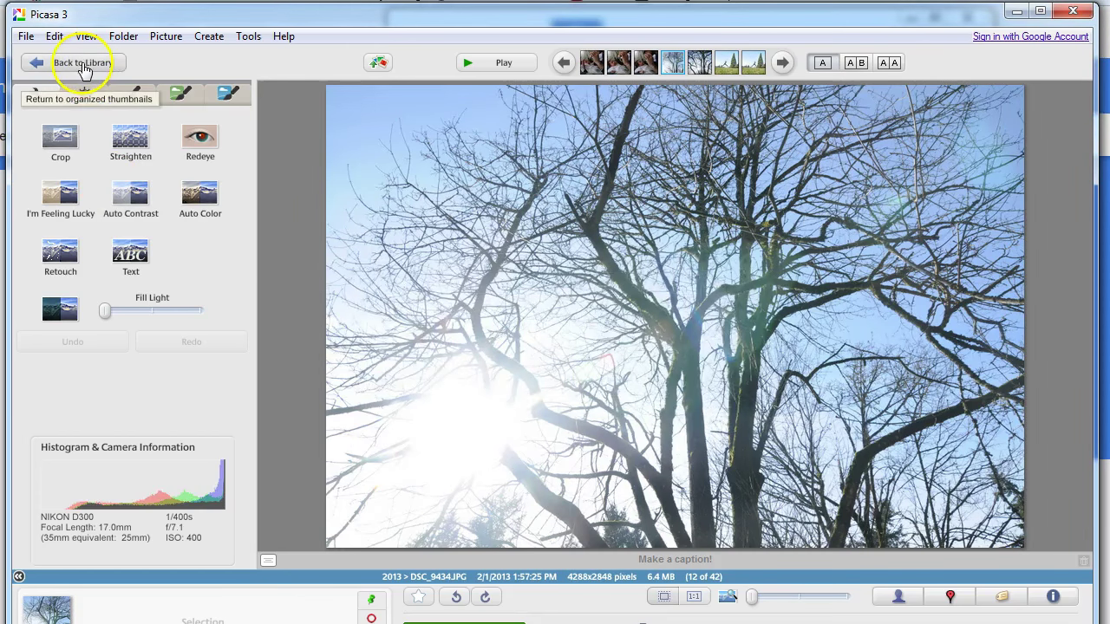
- Open a 2013 baby photo full size and star it
{"action": "left_click", "coordinate": [83, 69]}
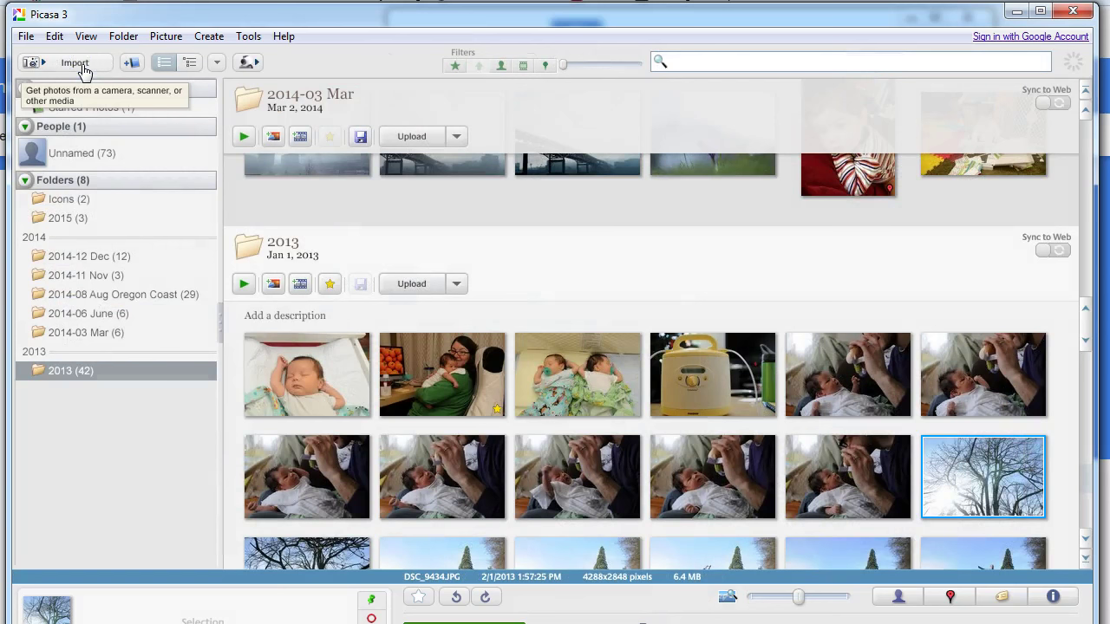
{"action": "left_click", "coordinate": [683, 473]}
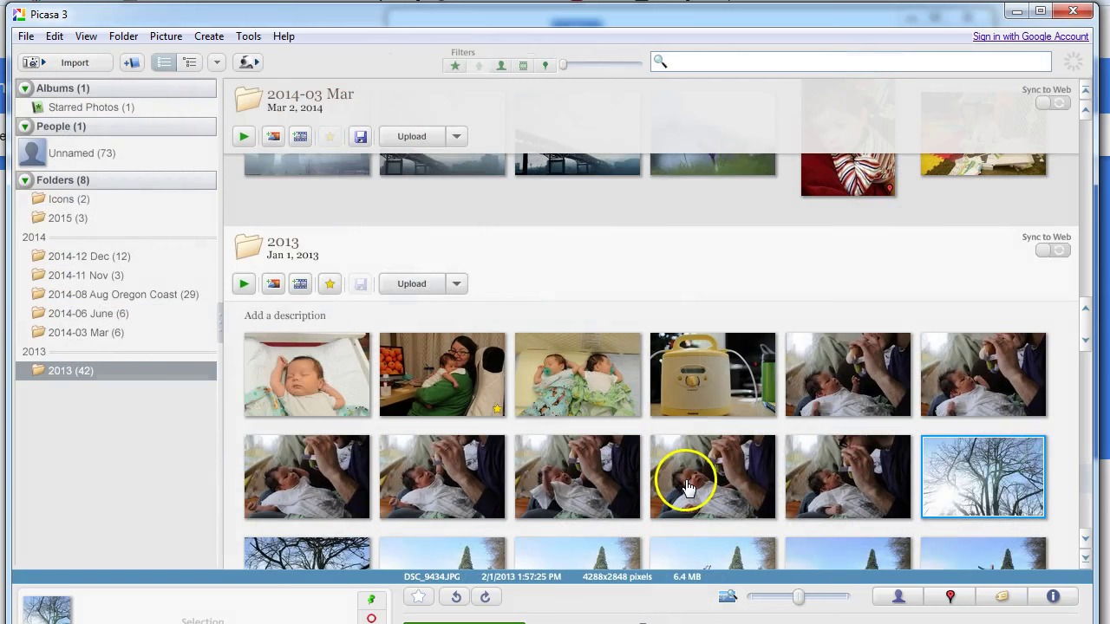
{"action": "double_click", "coordinate": [804, 400]}
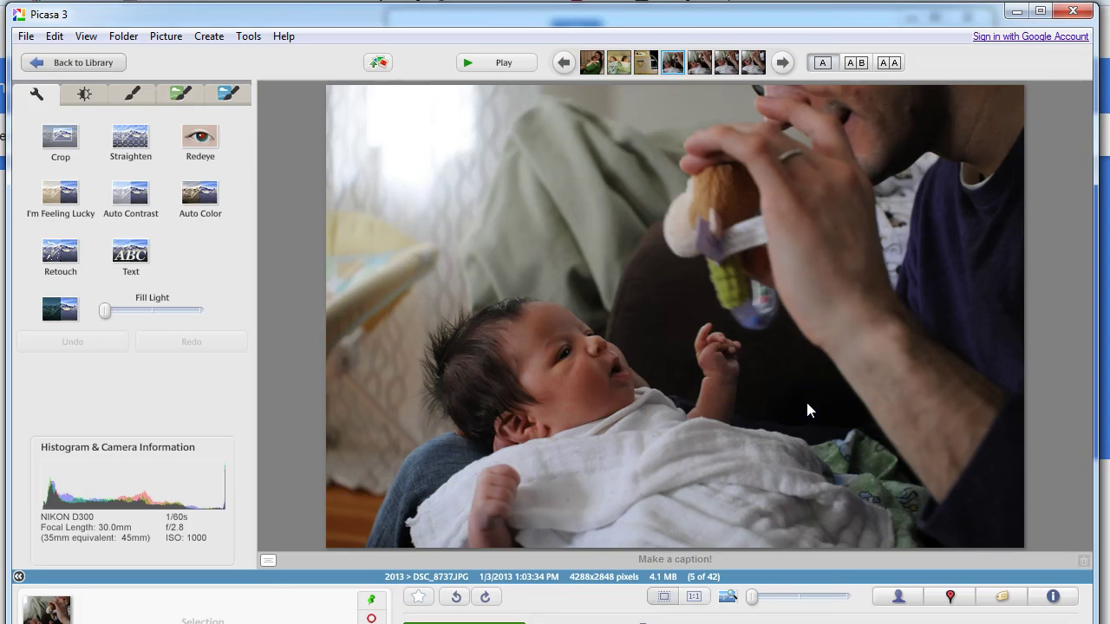
{"action": "key", "text": "Right"}
{"action": "key", "text": "Right"}
{"action": "key", "text": "Right"}
{"action": "key", "text": "Right"}
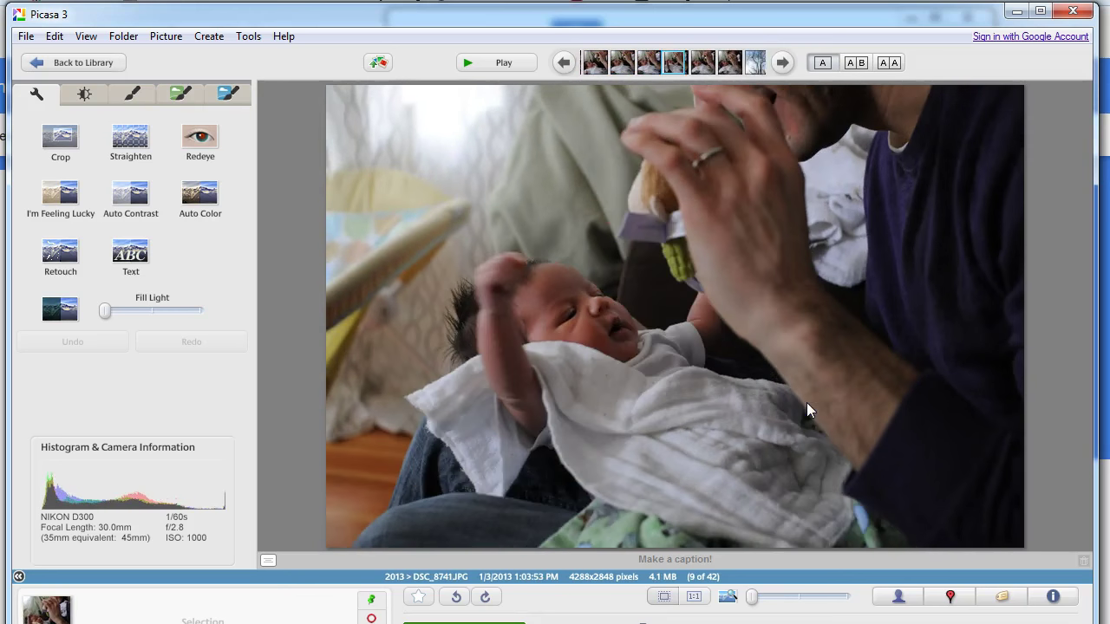
{"action": "key", "text": "Right"}
{"action": "key", "text": "Right"}
{"action": "key", "text": "Right"}
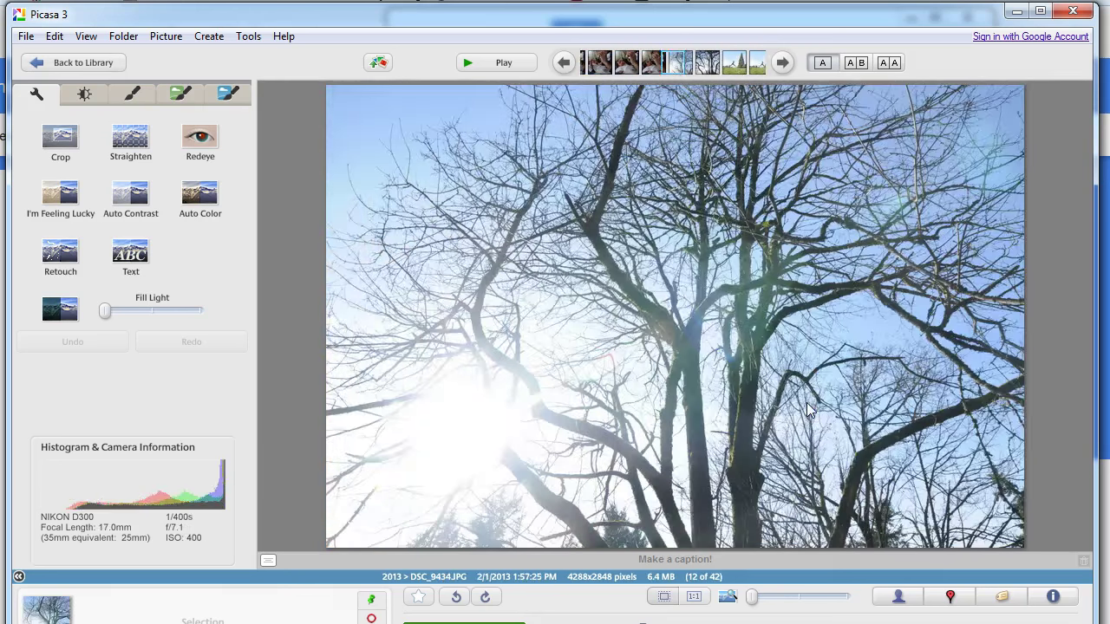
{"action": "key", "text": "Left"}
{"action": "key", "text": "Left"}
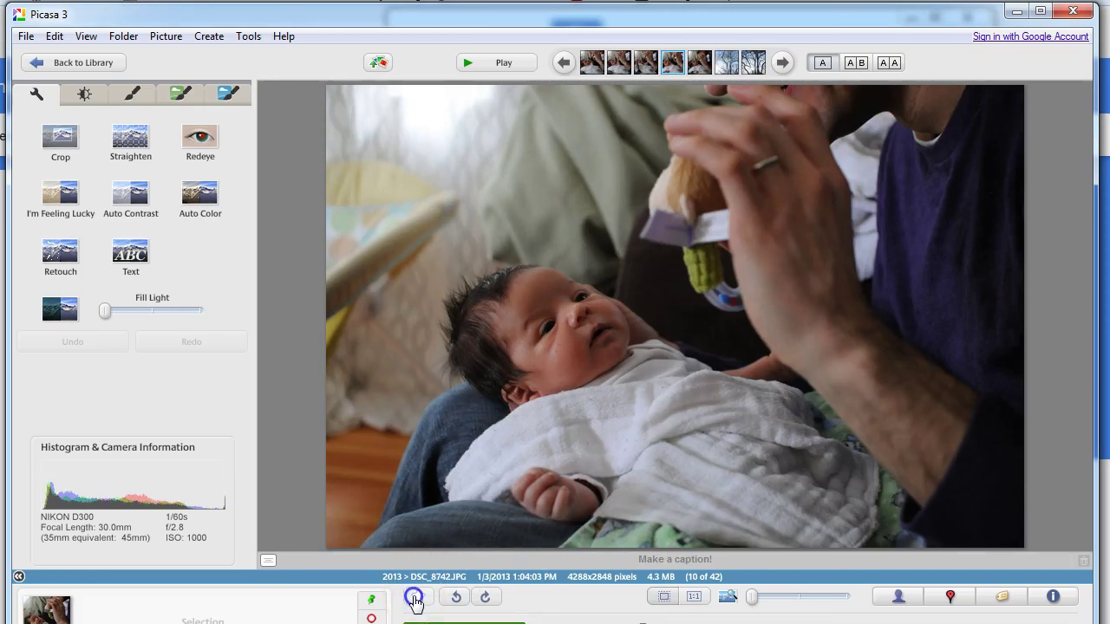
{"action": "left_click", "coordinate": [417, 600]}
{"action": "left_click", "coordinate": [95, 62]}
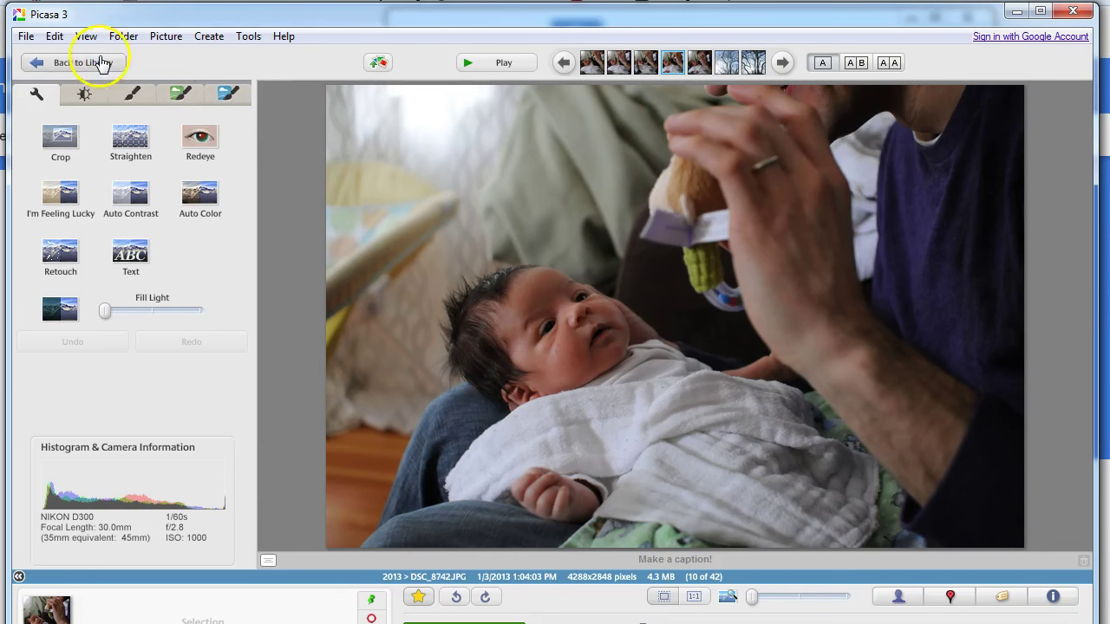
- Star the side-leaping photo DSC_9496.JPG in the library grid
{"action": "scroll", "coordinate": [621, 444], "scroll_direction": "down", "scroll_amount": 2}
{"action": "scroll", "coordinate": [624, 444], "scroll_direction": "down", "scroll_amount": 1}
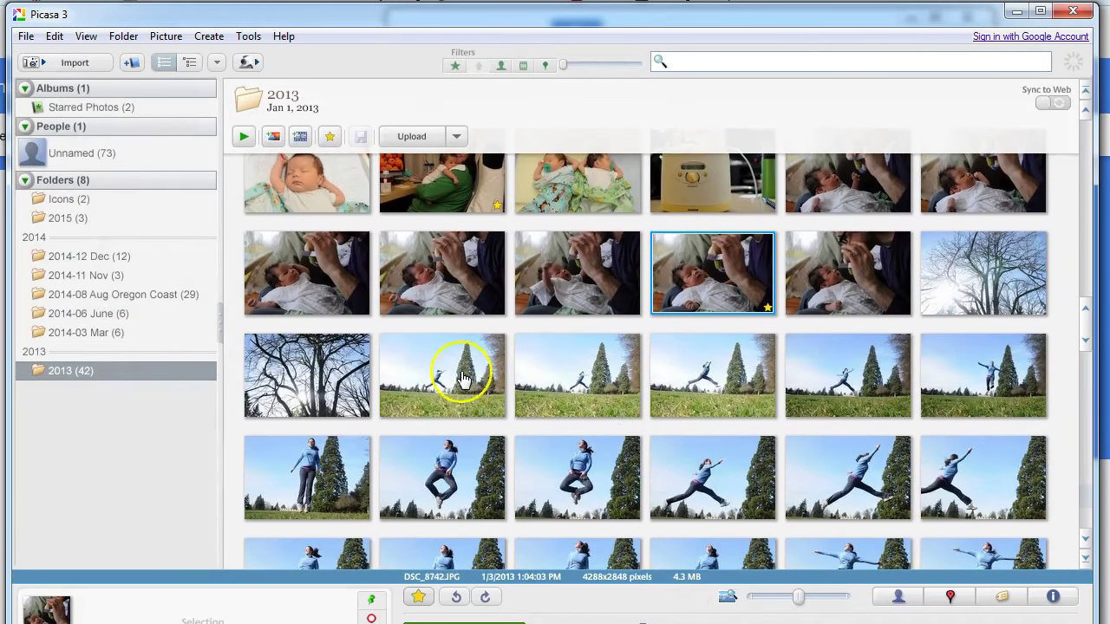
{"action": "left_click", "coordinate": [446, 373]}
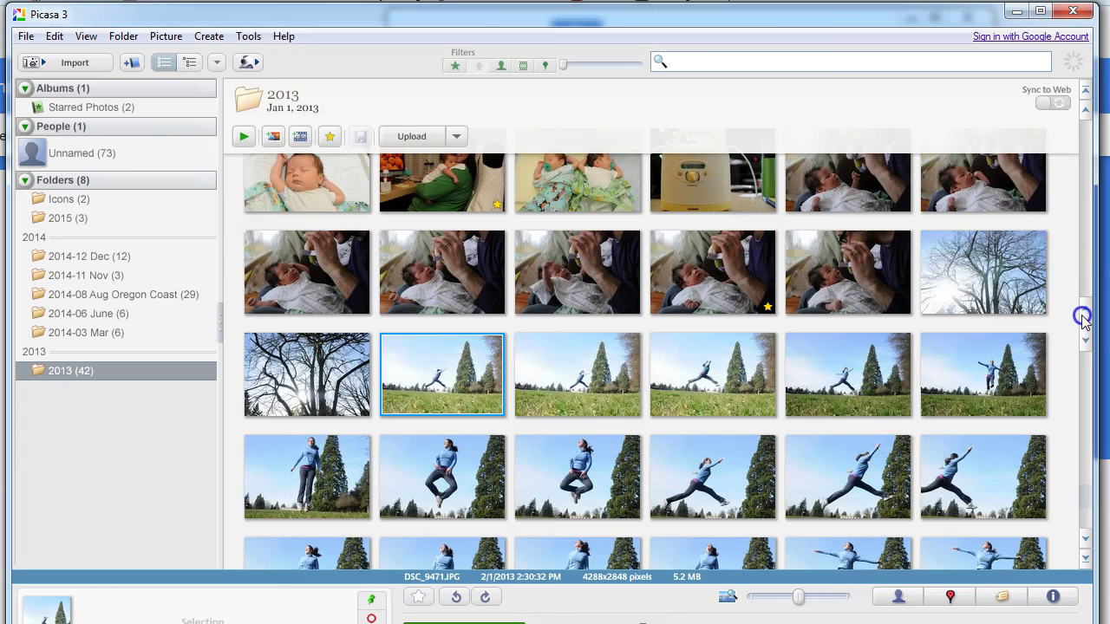
{"action": "scroll", "coordinate": [1082, 321], "scroll_direction": "down", "scroll_amount": 1}
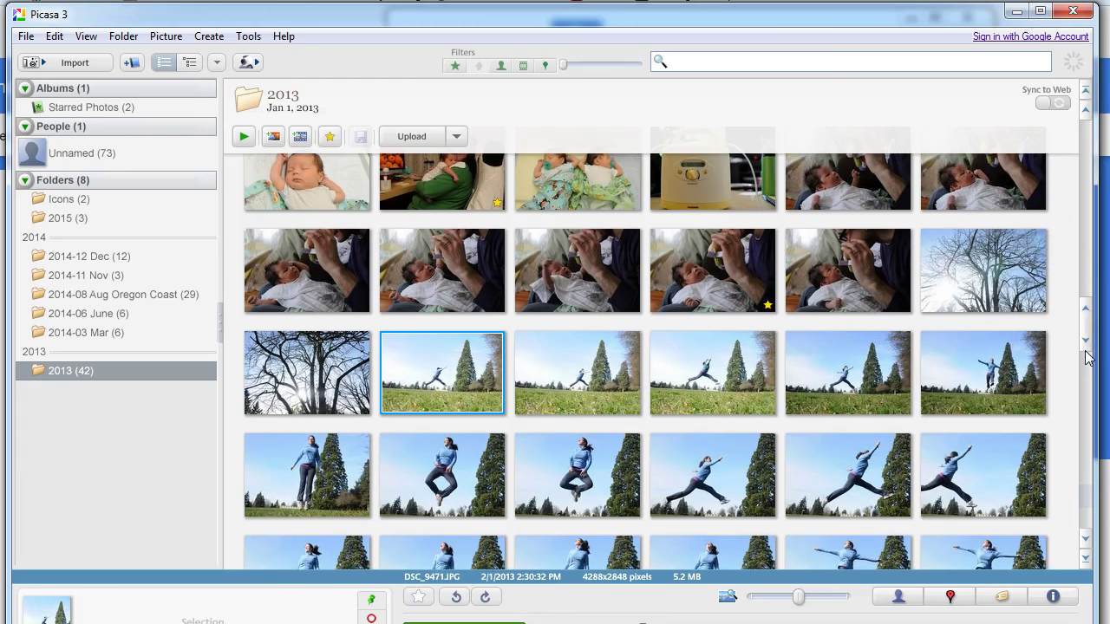
{"action": "scroll", "coordinate": [1088, 358], "scroll_direction": "down", "scroll_amount": 5}
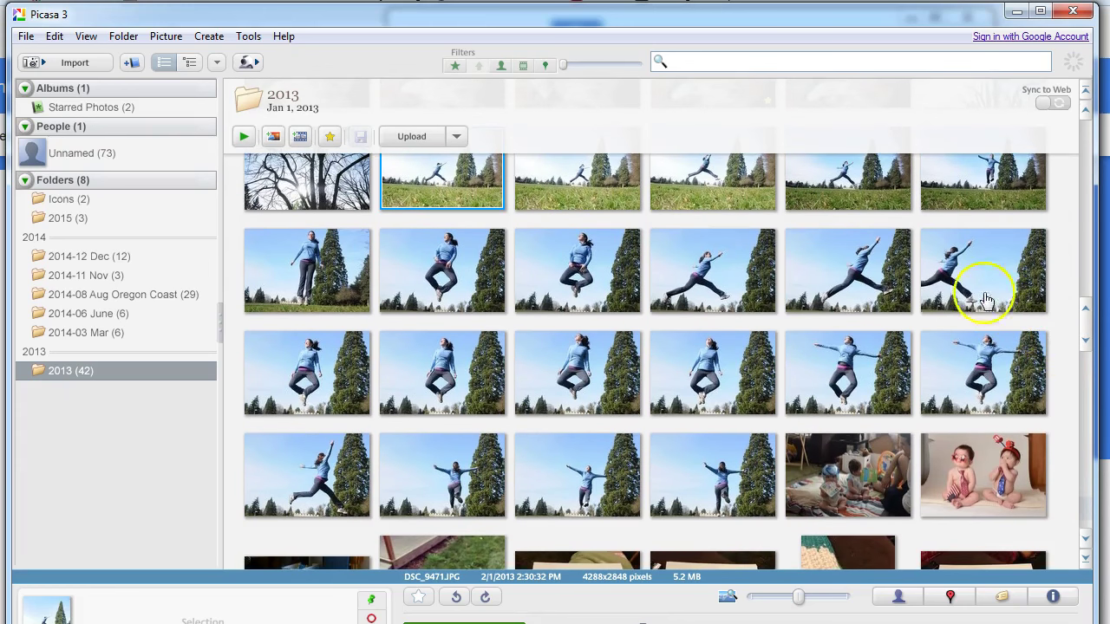
{"action": "left_click", "coordinate": [728, 278]}
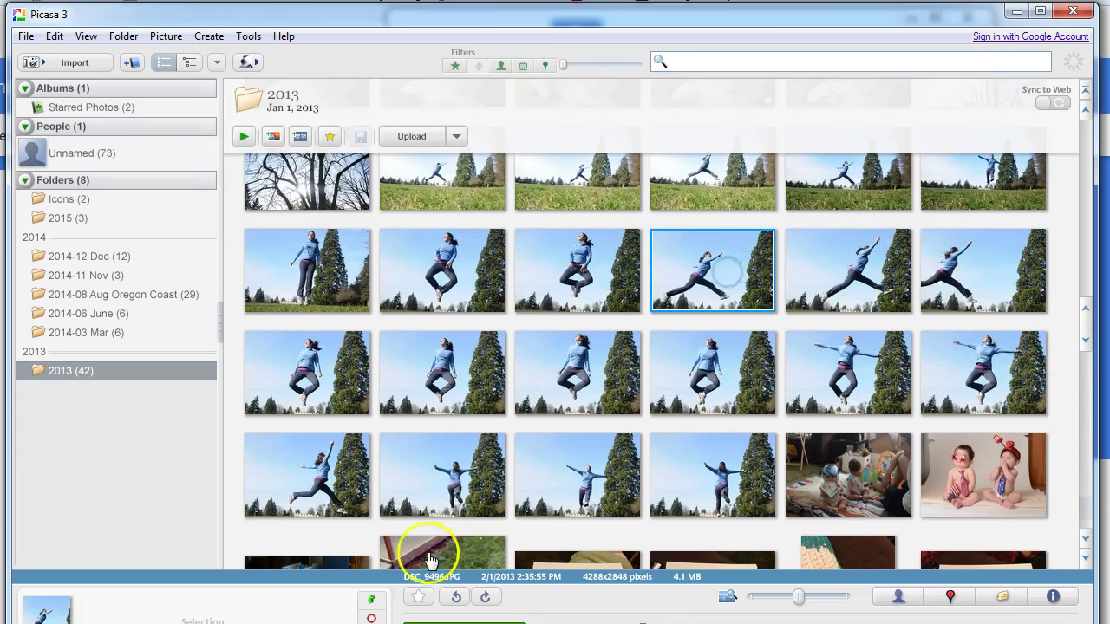
{"action": "left_click", "coordinate": [418, 597]}
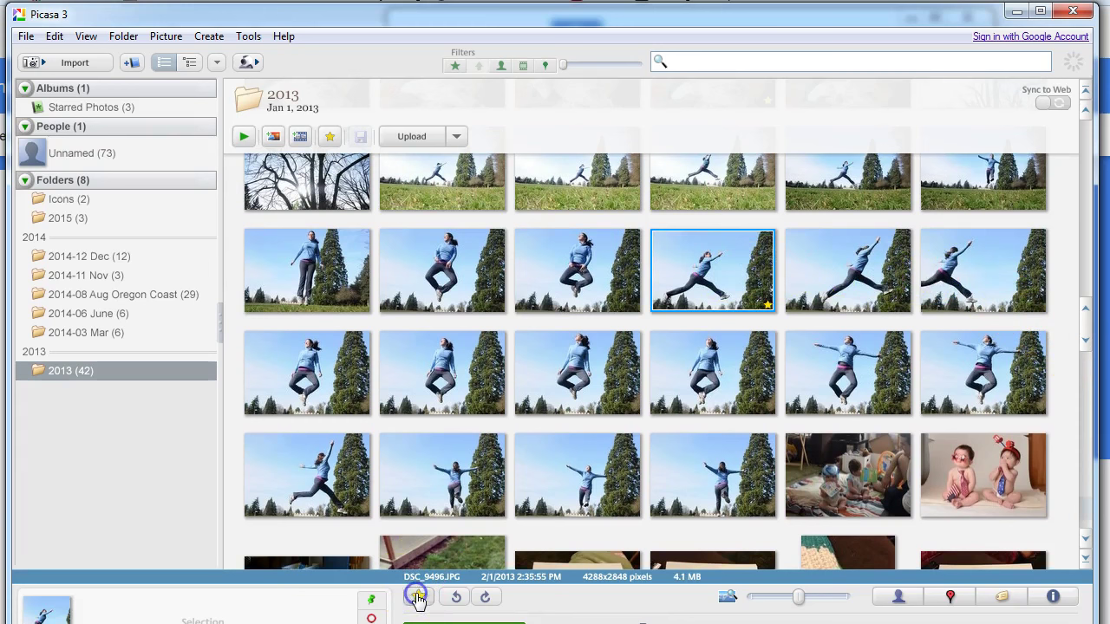
- Open the arms-out jump photo DSC_9517.JPG and star it
{"action": "left_click", "coordinate": [978, 375]}
{"action": "left_click", "coordinate": [887, 373]}
{"action": "double_click", "coordinate": [886, 404]}
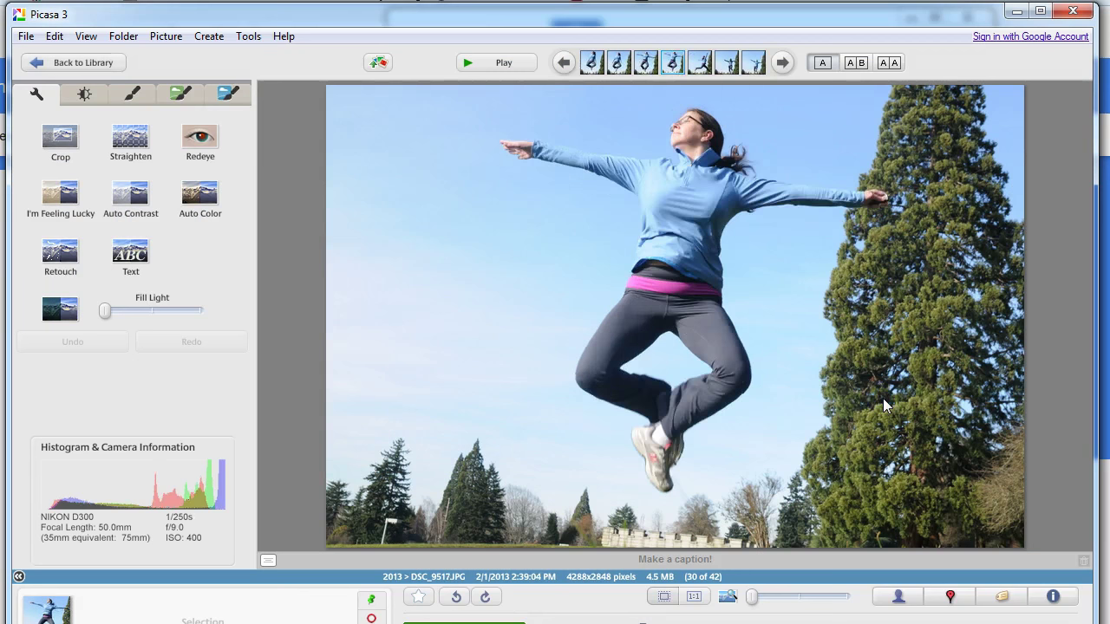
{"action": "left_click", "coordinate": [419, 597]}
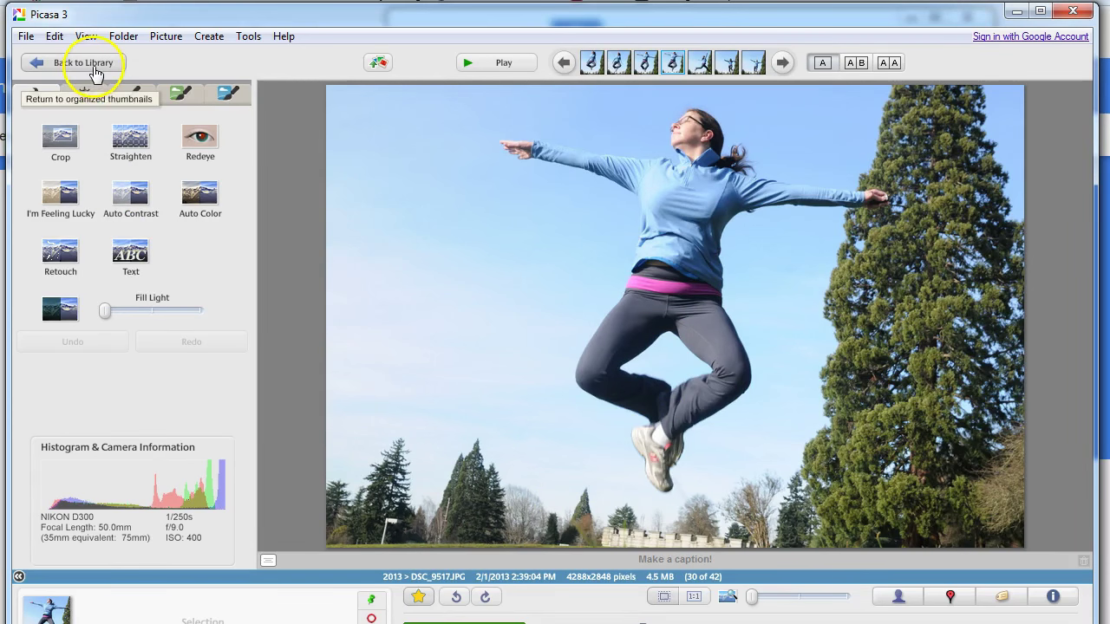
- Filter the library to the four starred photos, then clear the starred-only filter
{"action": "left_click", "coordinate": [87, 64]}
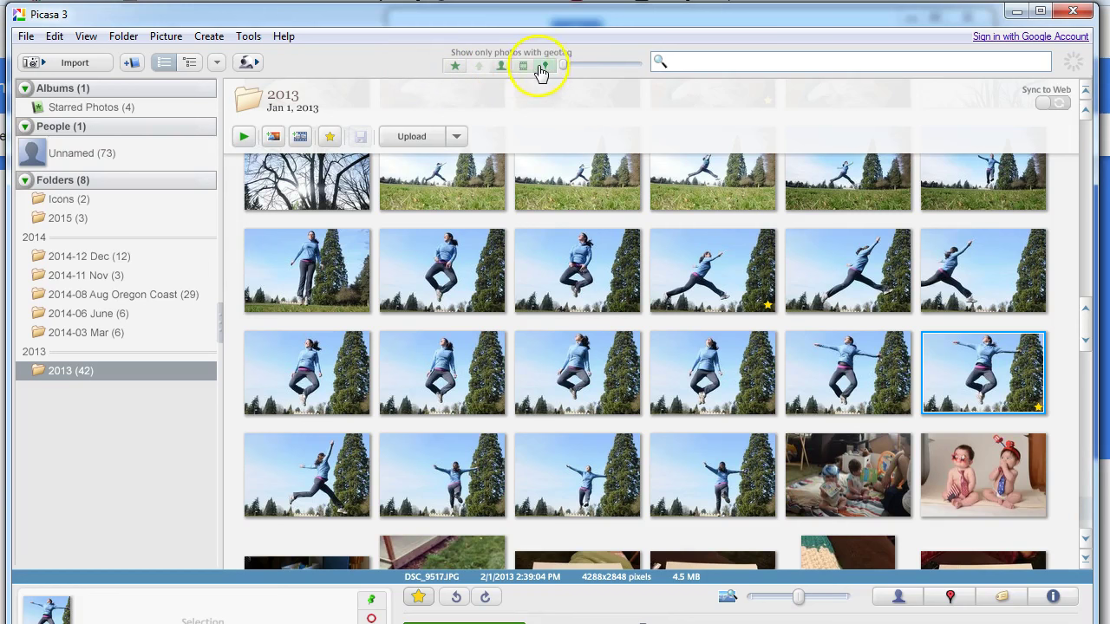
{"action": "left_click", "coordinate": [453, 66]}
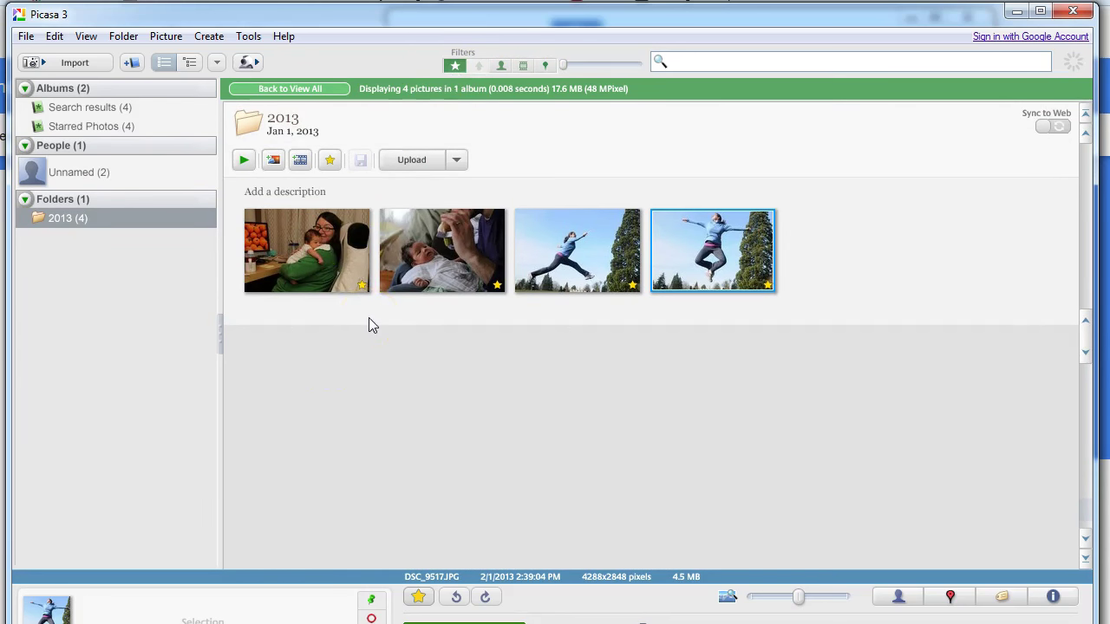
{"action": "left_click", "coordinate": [302, 268]}
{"action": "left_click", "coordinate": [455, 67]}
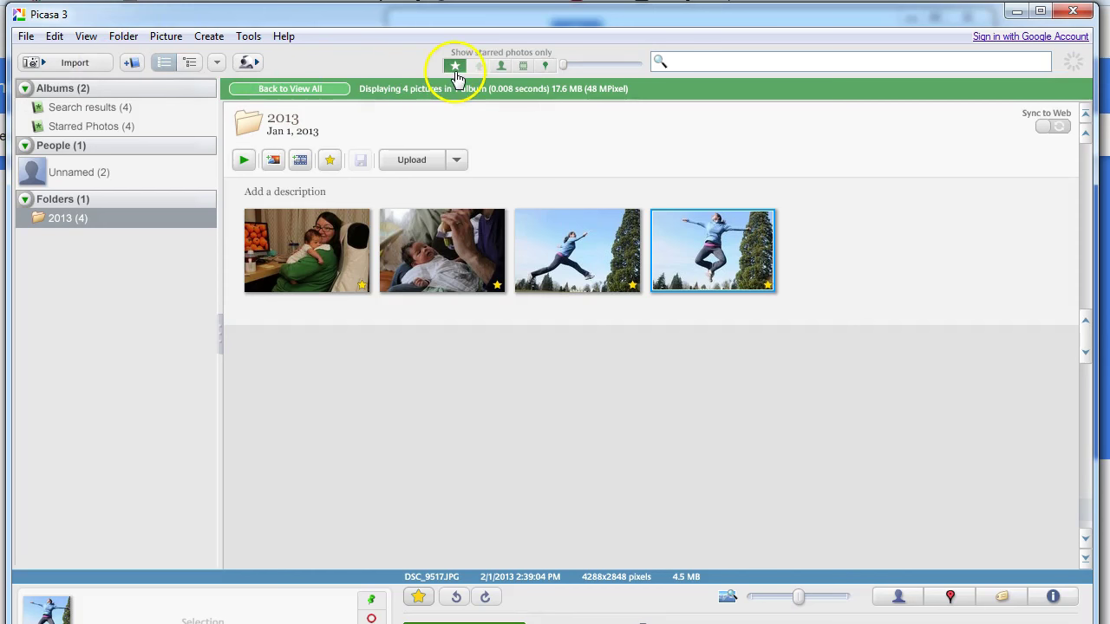
{"action": "left_click", "coordinate": [454, 67]}
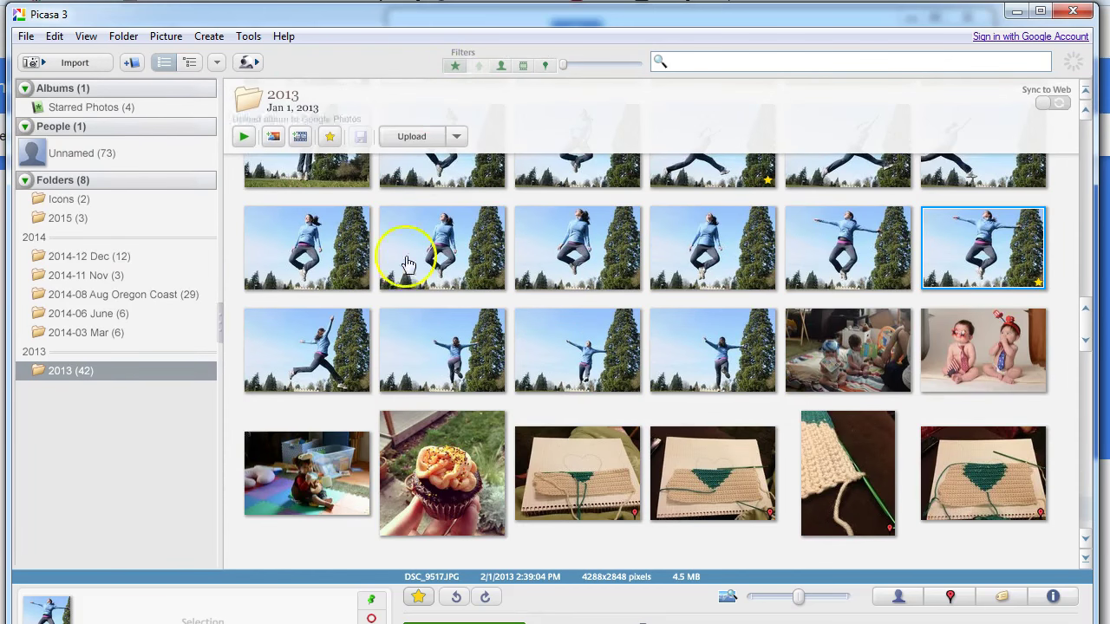
- In the 2014-12 Dec folder, add Collage to the current buttons, then select the family portrait
{"action": "left_click", "coordinate": [425, 287]}
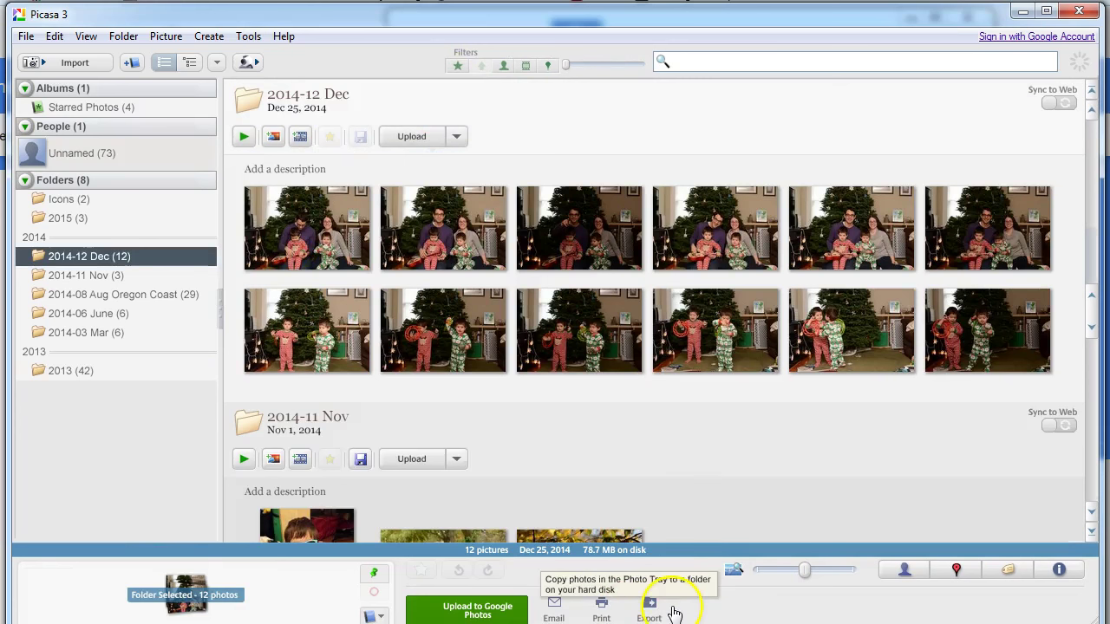
{"action": "left_click", "coordinate": [249, 36]}
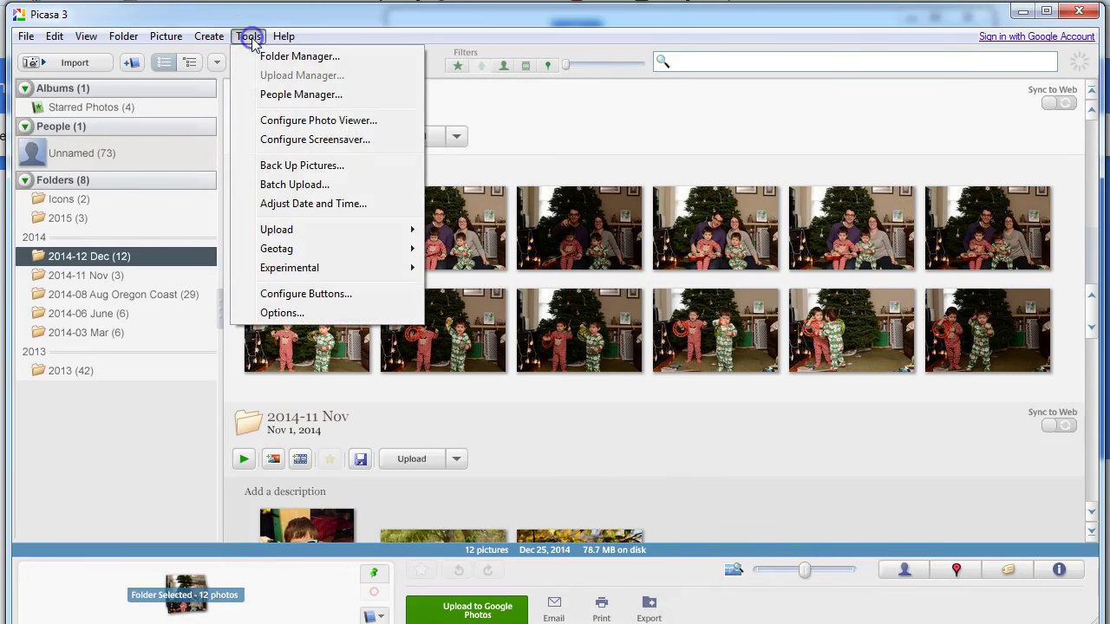
{"action": "left_click", "coordinate": [307, 294]}
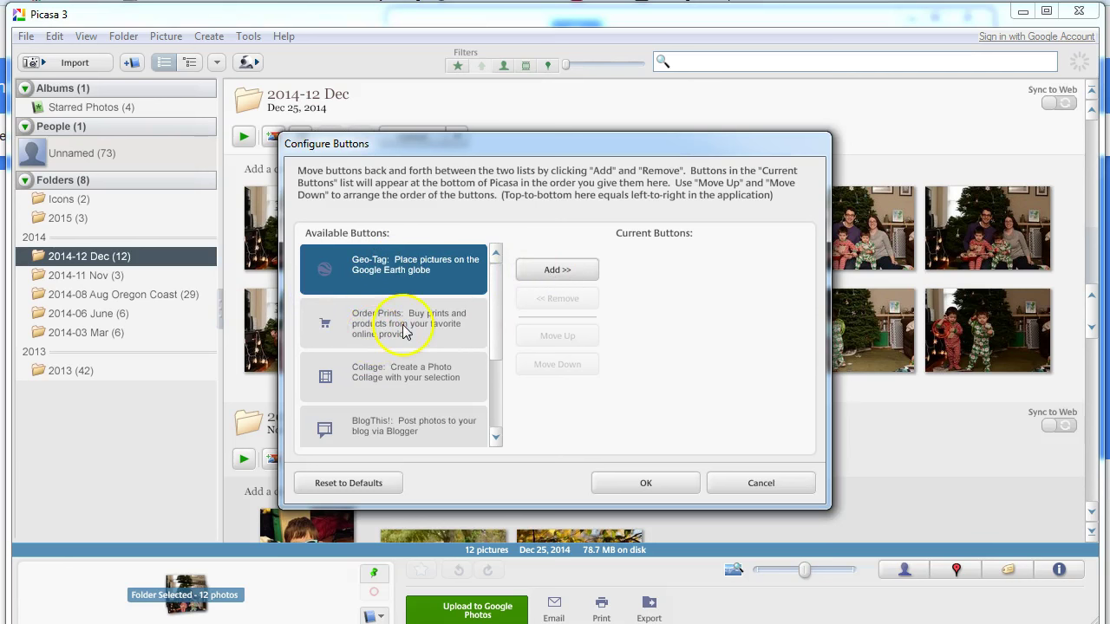
{"action": "left_click", "coordinate": [377, 388]}
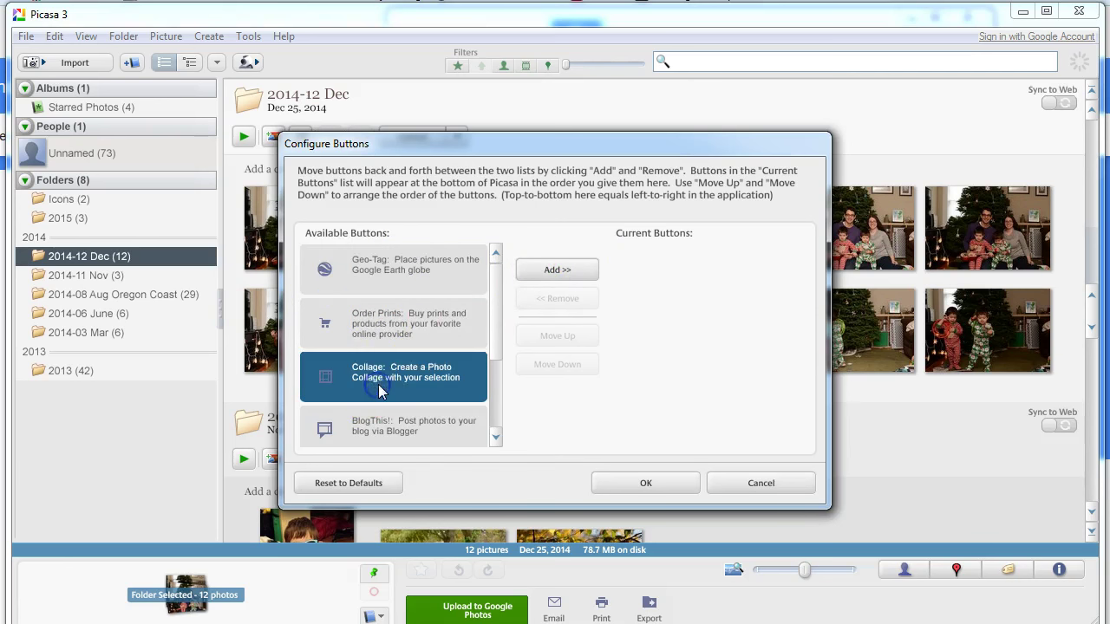
{"action": "left_click", "coordinate": [558, 270]}
{"action": "left_click", "coordinate": [656, 483]}
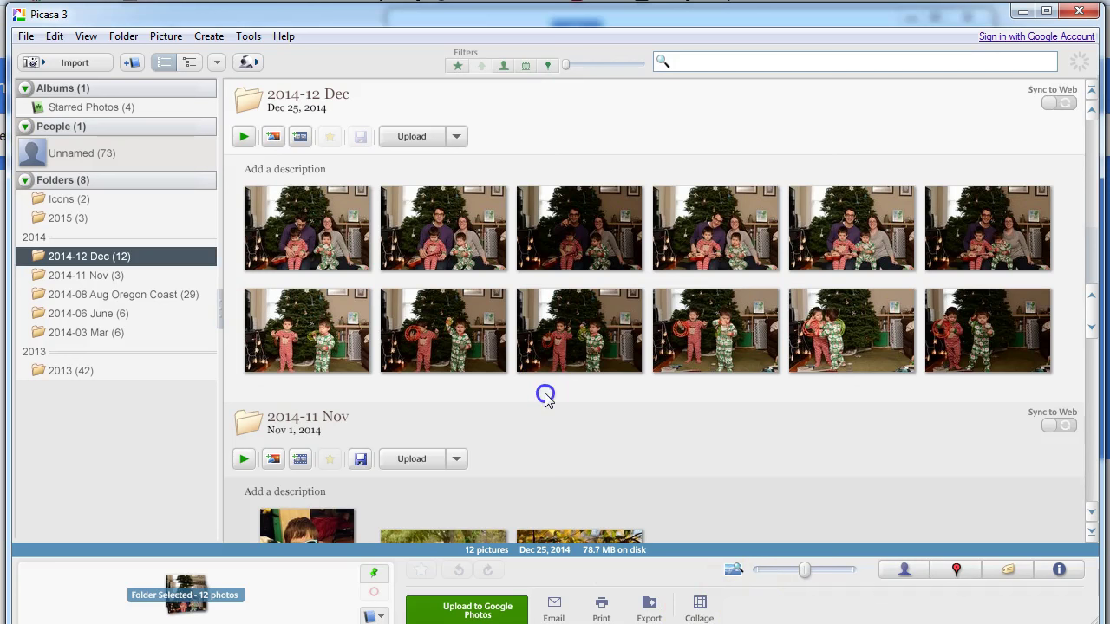
{"action": "left_click", "coordinate": [852, 242]}
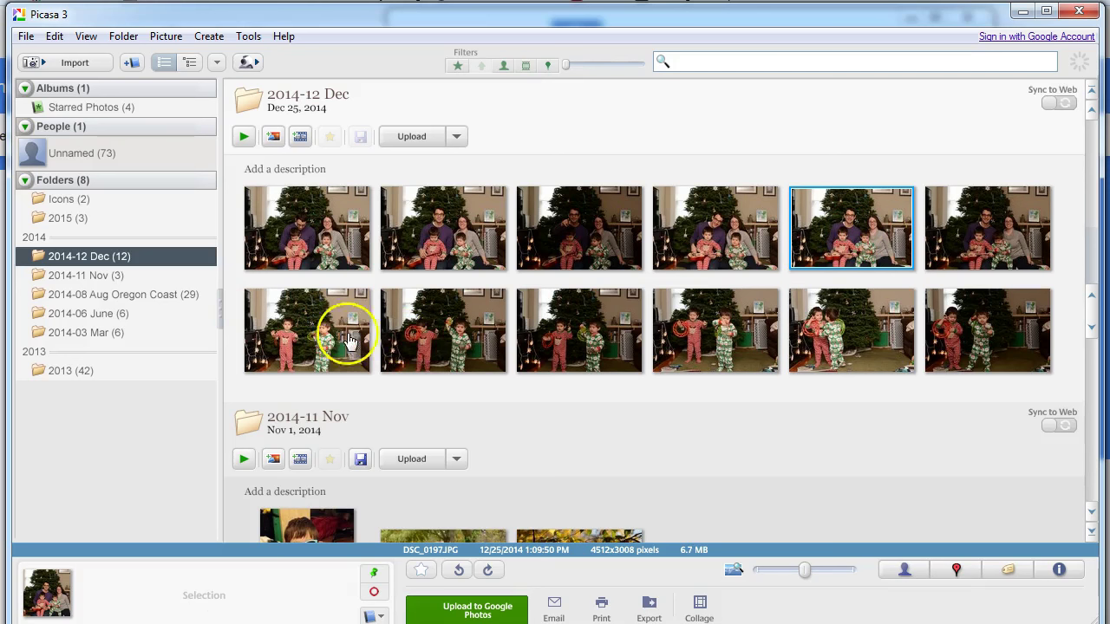
- Add the two toddlers photo and build a landscape 16:9 grid collage of both photos
{"action": "left_click", "coordinate": [302, 344], "text": "ctrl"}
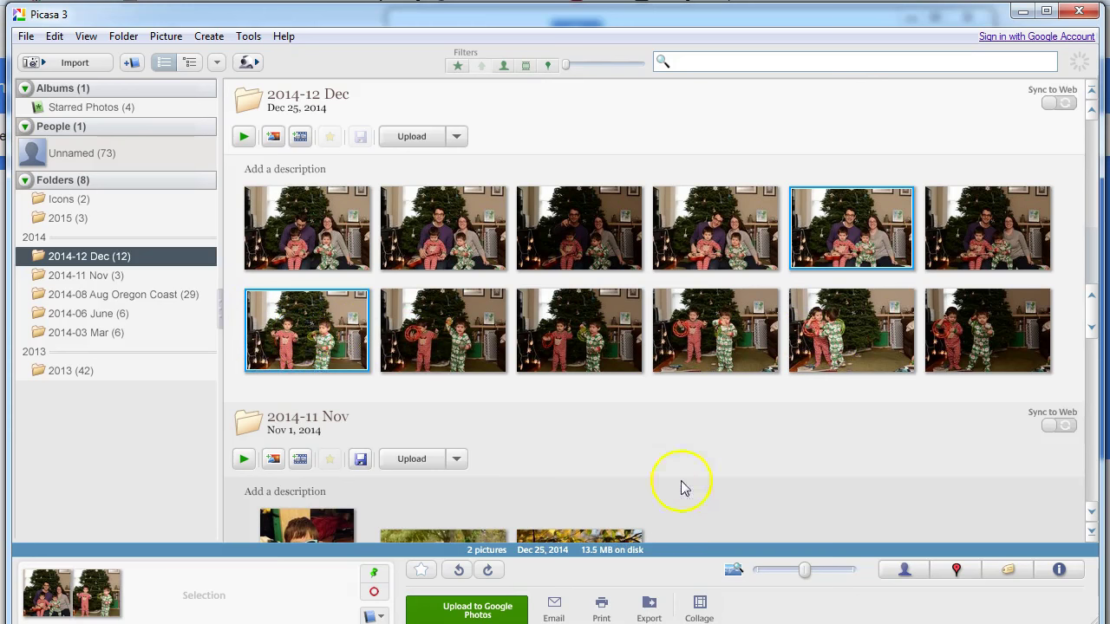
{"action": "left_click", "coordinate": [699, 607]}
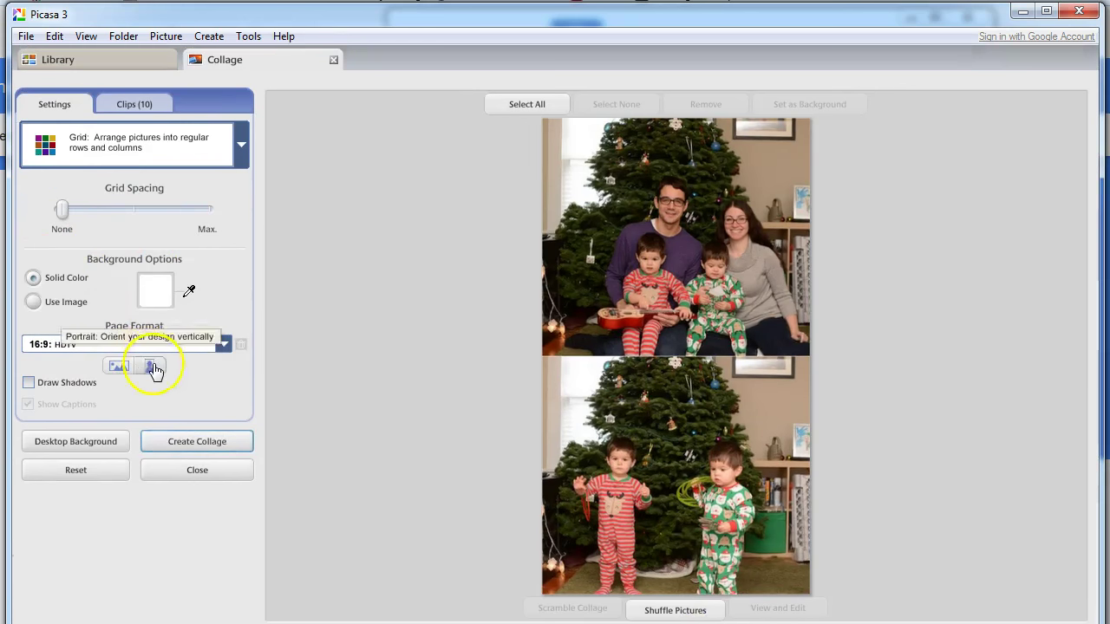
{"action": "left_click", "coordinate": [123, 367]}
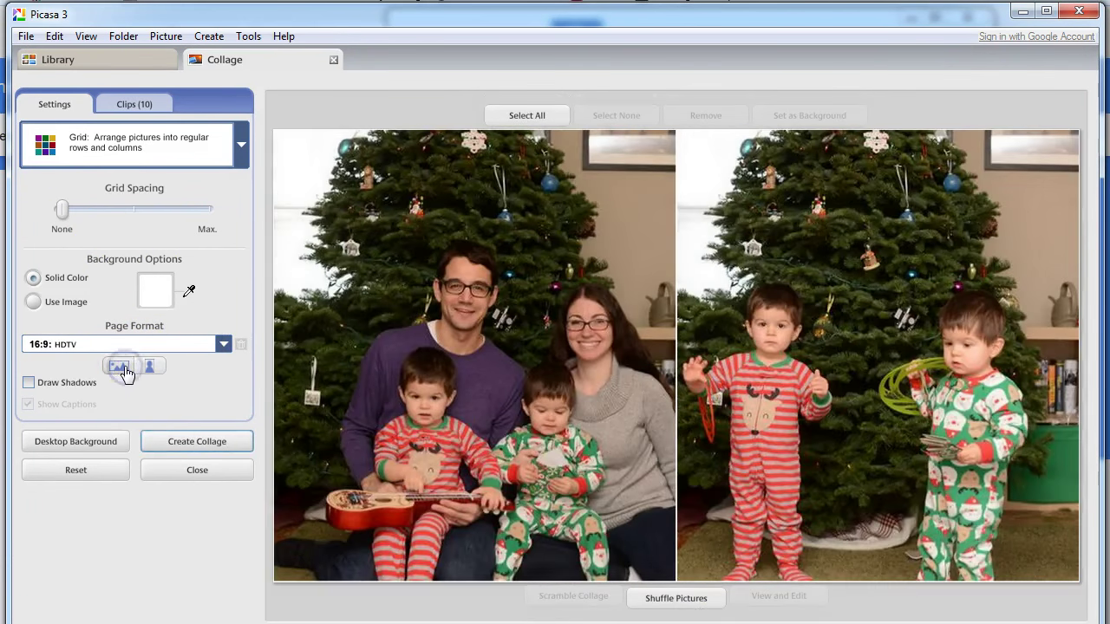
{"action": "left_click", "coordinate": [189, 447]}
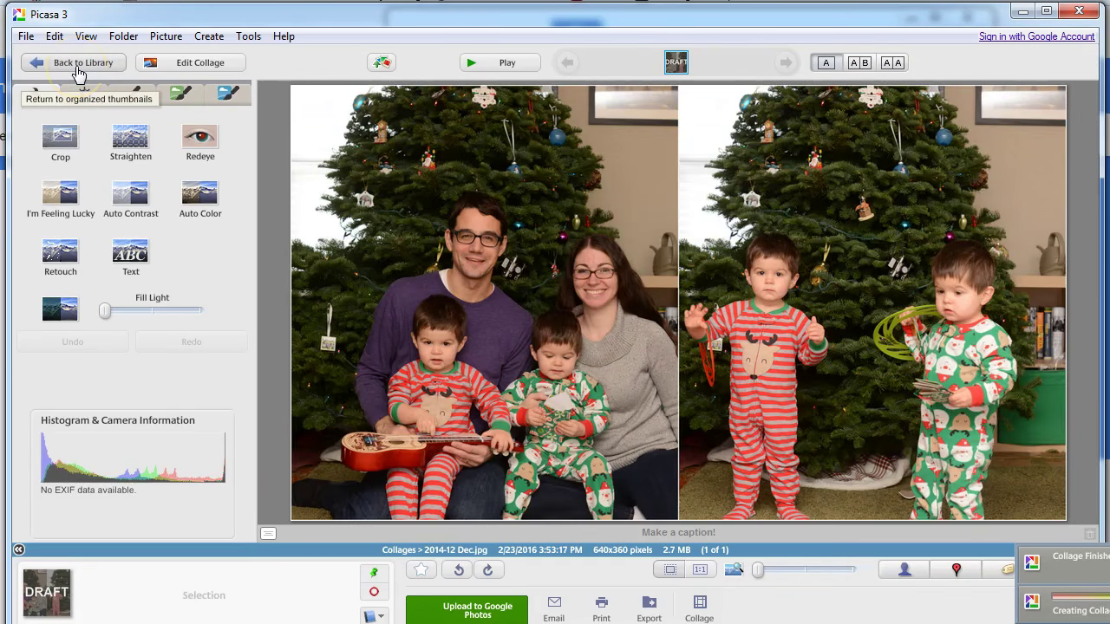
- Back in the library, copy the new collage into the 2014-12 Dec folder
{"action": "left_click", "coordinate": [78, 68]}
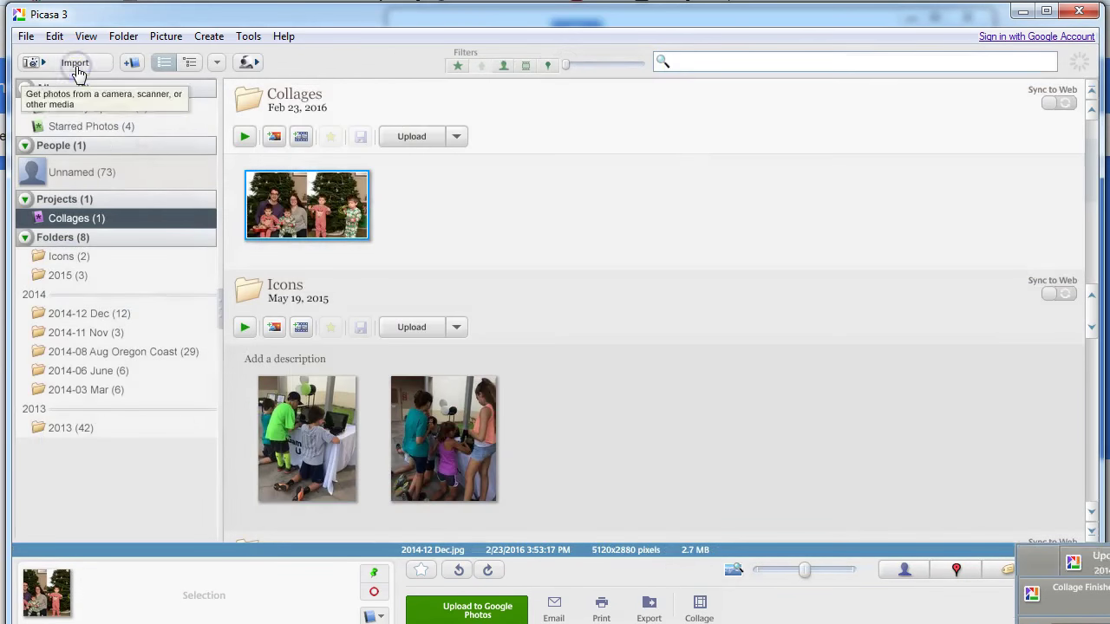
{"action": "left_click", "coordinate": [340, 210]}
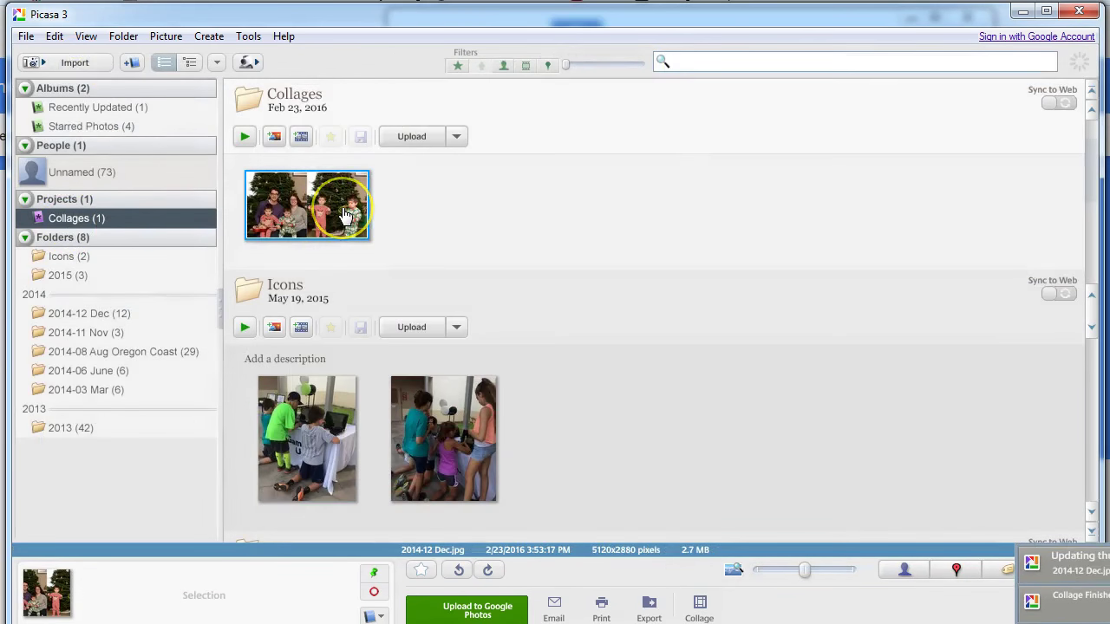
{"action": "left_click_drag", "start_coordinate": [345, 215], "coordinate": [126, 318]}
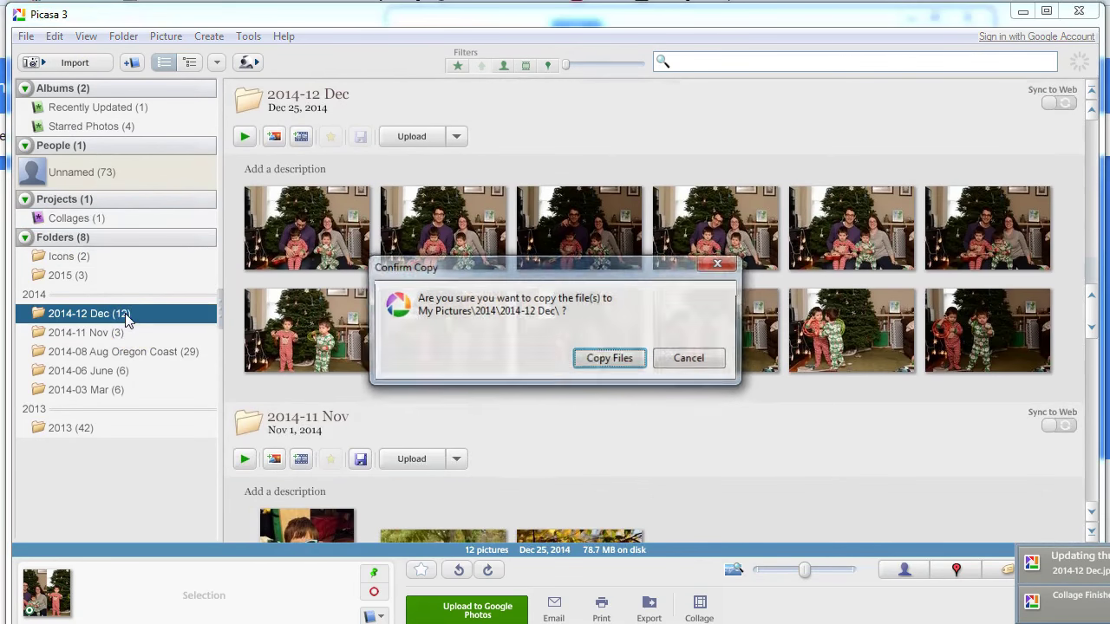
{"action": "left_click", "coordinate": [600, 363]}
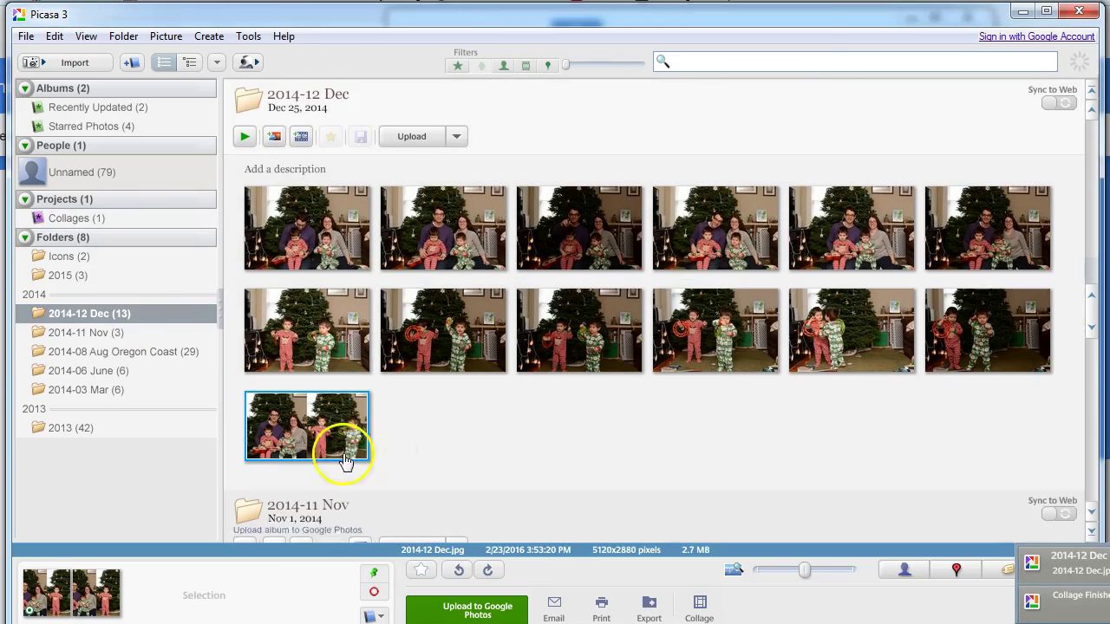
- Check the copied collage in the 2014-12 Dec folder, ending with nothing selected
{"action": "left_click", "coordinate": [347, 453]}
{"action": "left_click", "coordinate": [298, 422]}
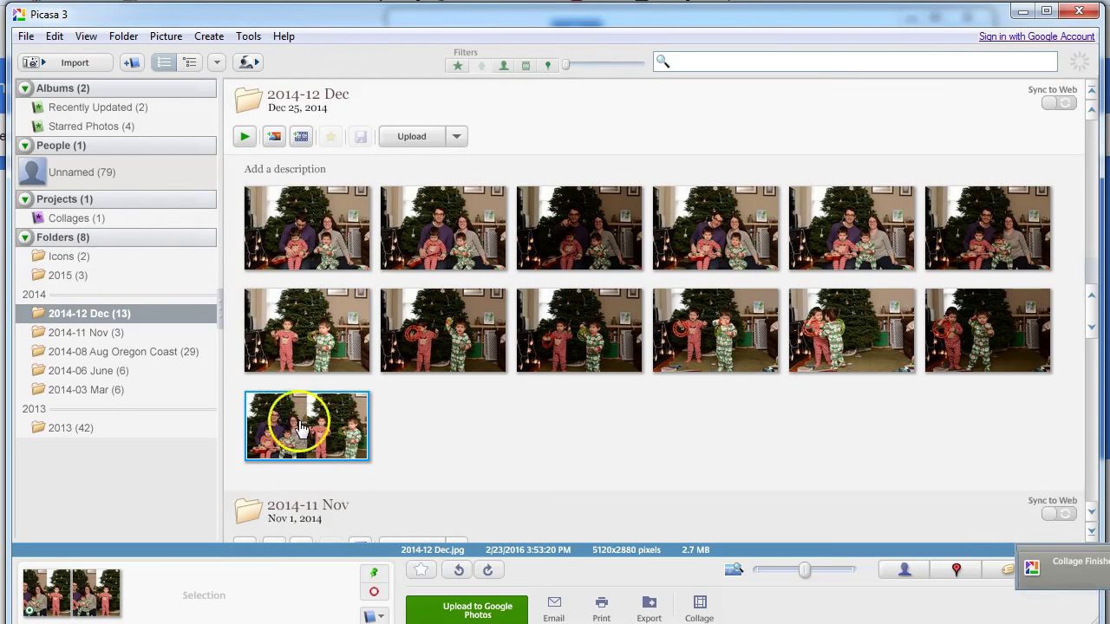
{"action": "left_click", "coordinate": [384, 440]}
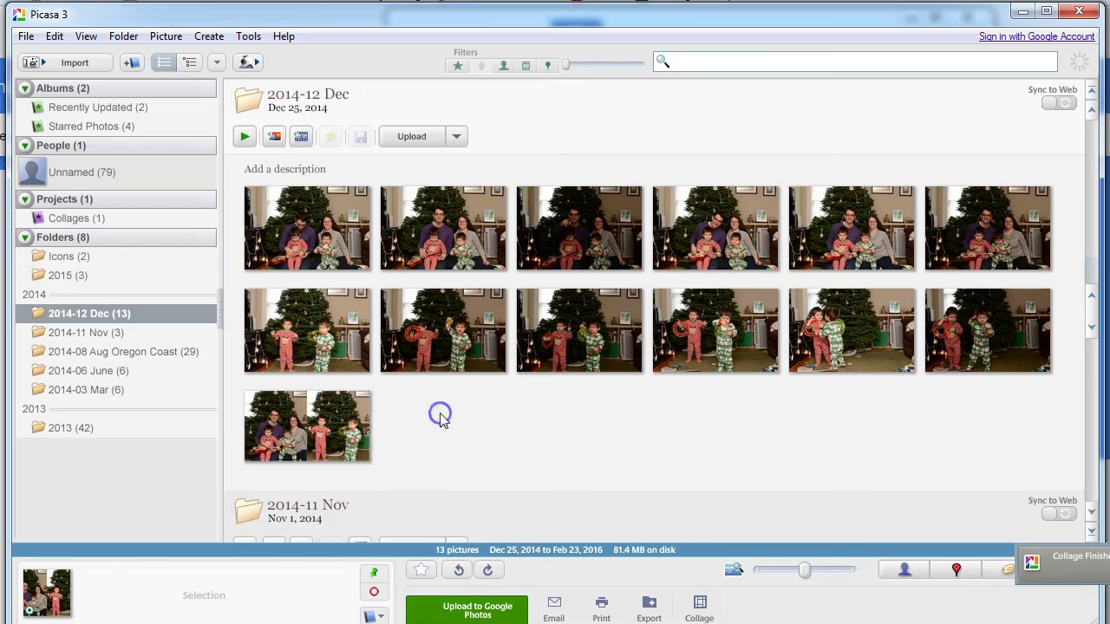
{"action": "left_click", "coordinate": [357, 416]}
{"action": "left_click", "coordinate": [418, 423]}
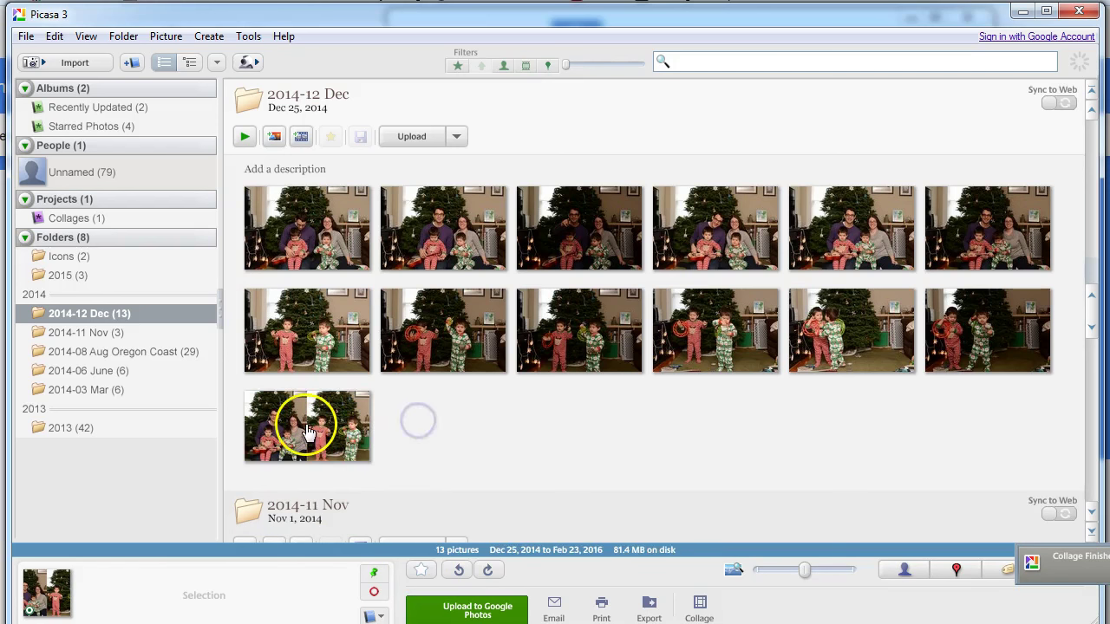